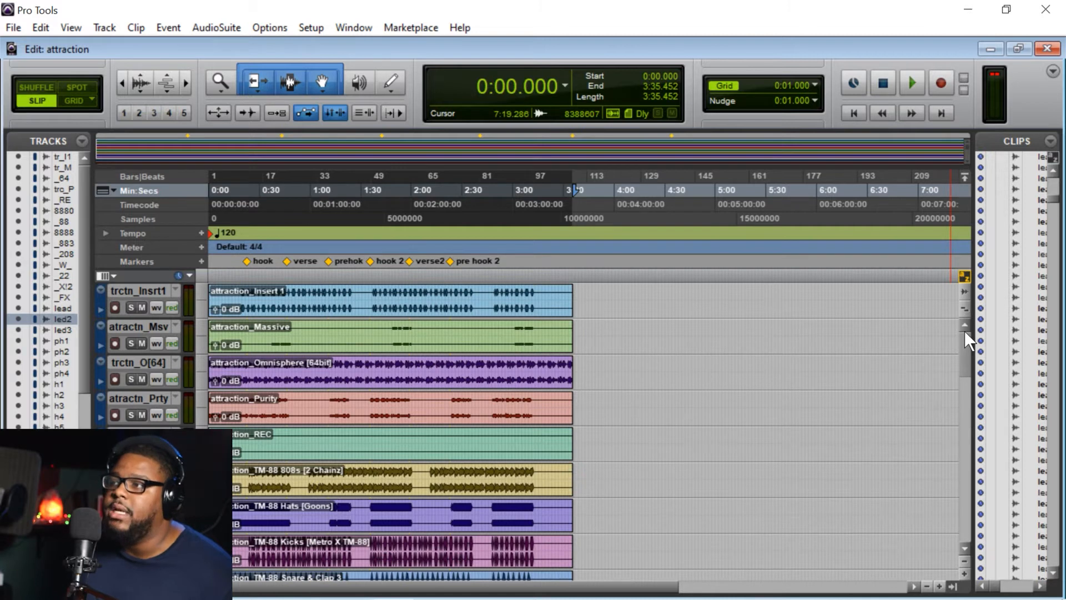
- Select all vocal clips from the lead track down to ph4 and apply batch fades with a 10 ms length
{"action": "left_click_drag", "start_coordinate": [963, 332], "coordinate": [958, 388]}
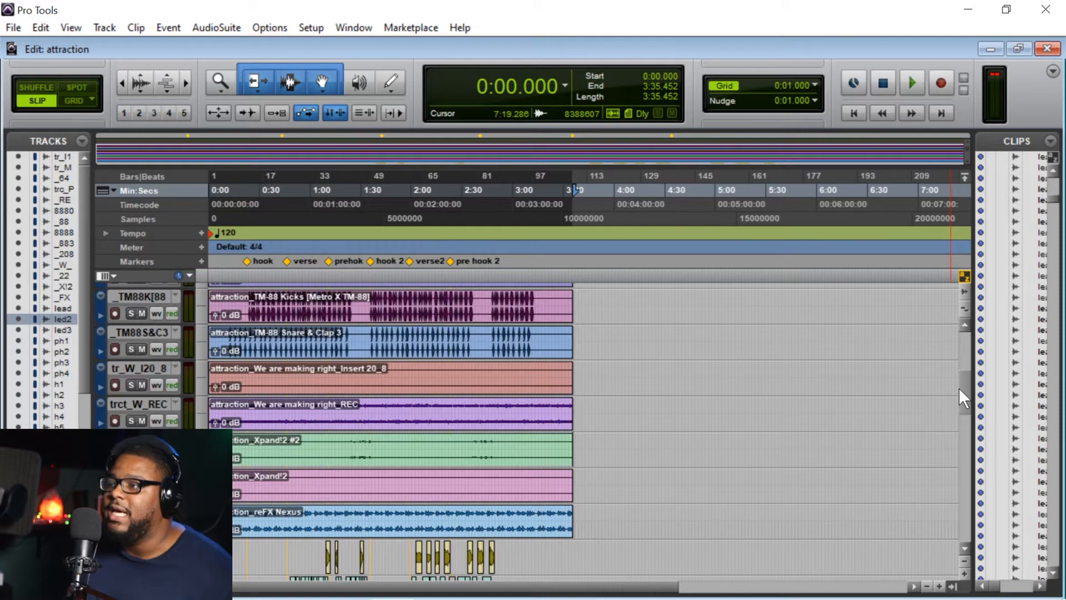
{"action": "scroll", "coordinate": [444, 419], "scroll_direction": "up", "scroll_amount": 3}
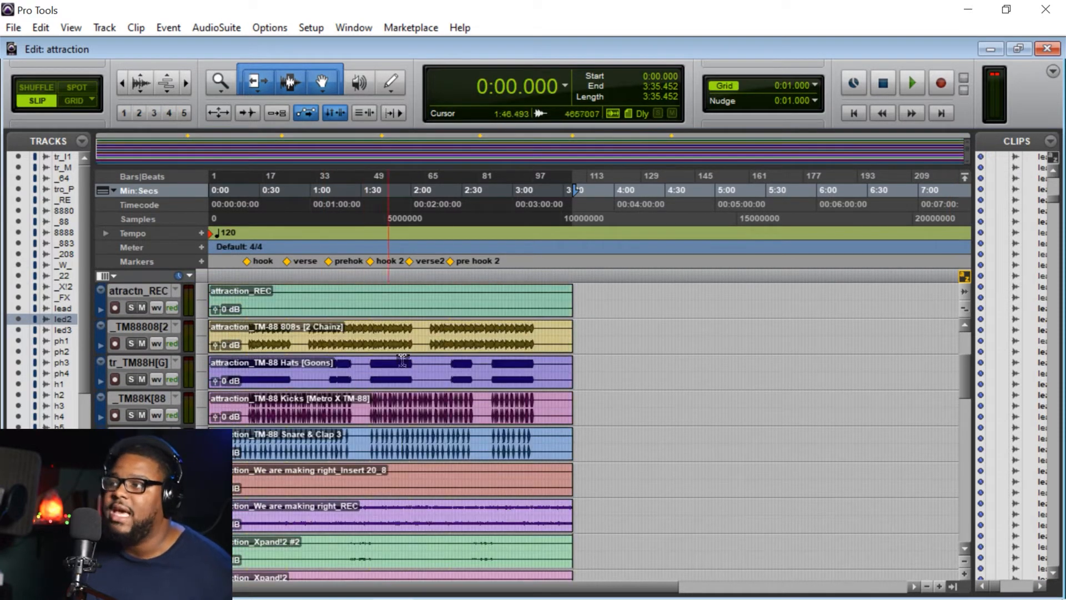
{"action": "scroll", "coordinate": [607, 333], "scroll_direction": "down", "scroll_amount": 6}
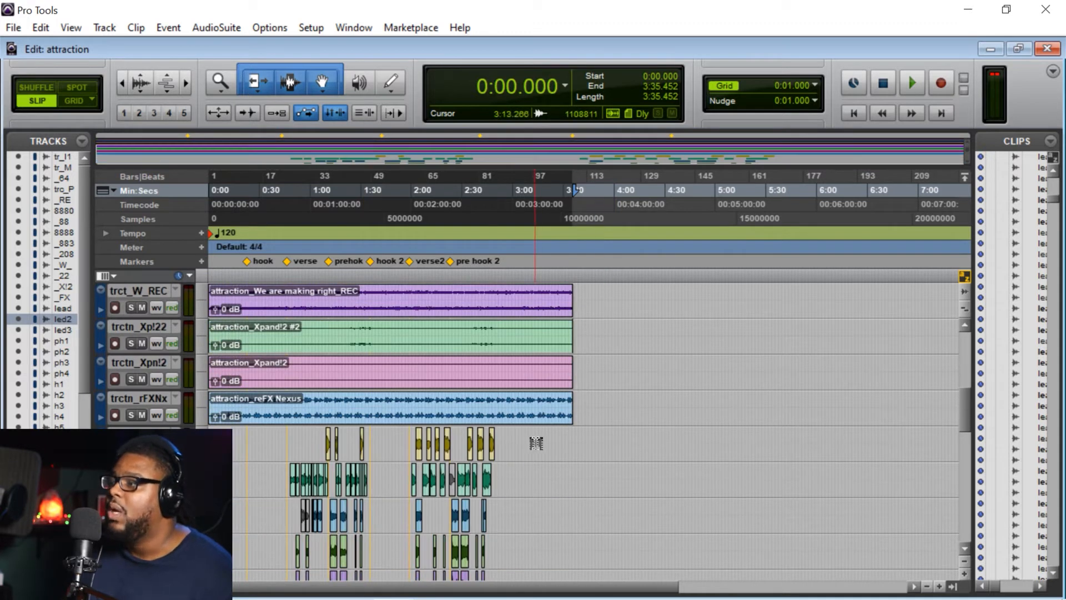
{"action": "scroll", "coordinate": [571, 376], "scroll_direction": "down", "scroll_amount": 2}
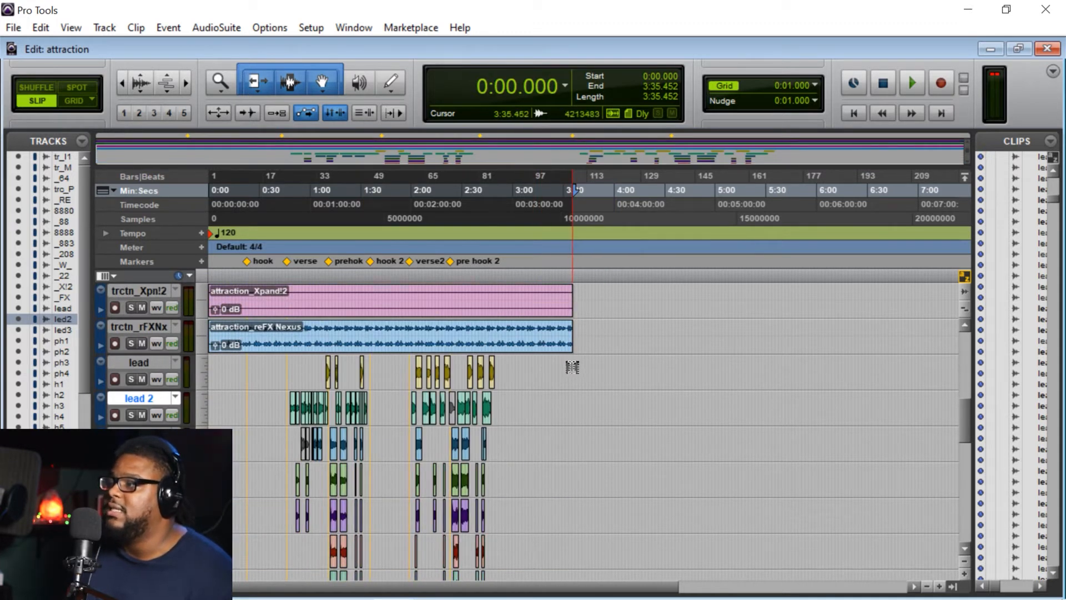
{"action": "mouse_move", "coordinate": [571, 362]}
{"action": "left_mouse_down"}
{"action": "mouse_move", "coordinate": [167, 364]}
{"action": "mouse_move", "coordinate": [113, 417]}
{"action": "left_mouse_up"}
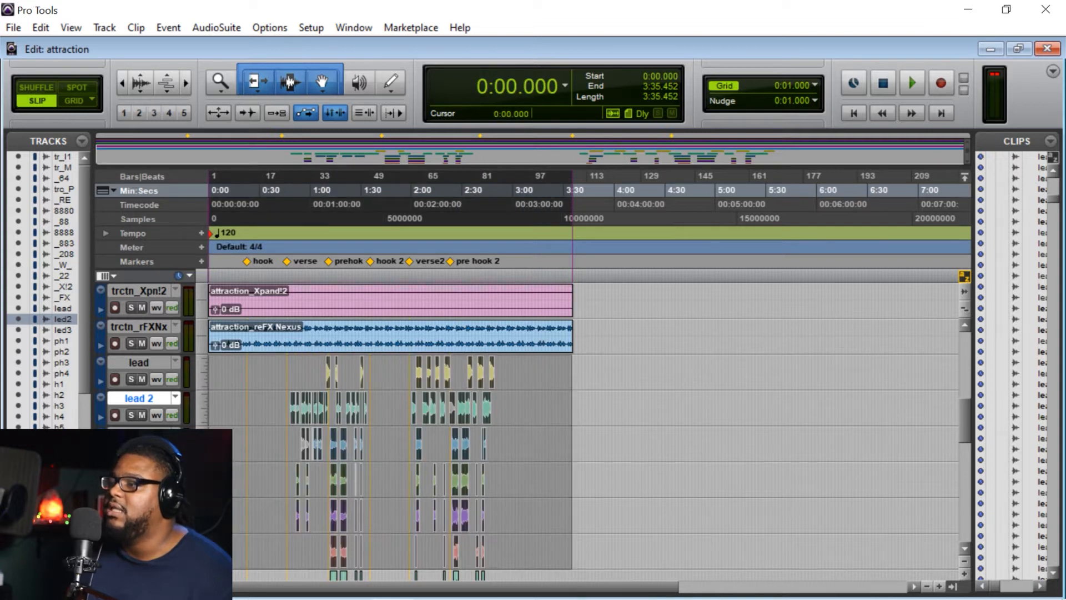
{"action": "scroll", "coordinate": [144, 326], "scroll_direction": "down", "scroll_amount": 8}
{"action": "left_click_drag", "start_coordinate": [144, 274], "coordinate": [123, 416]}
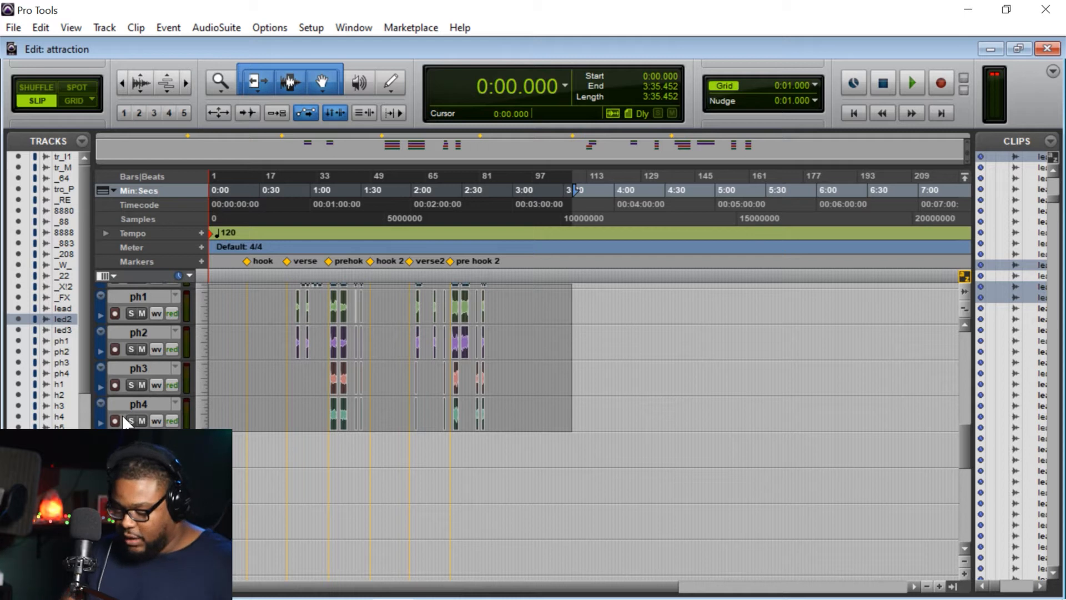
{"action": "key", "text": "ctrl+f"}
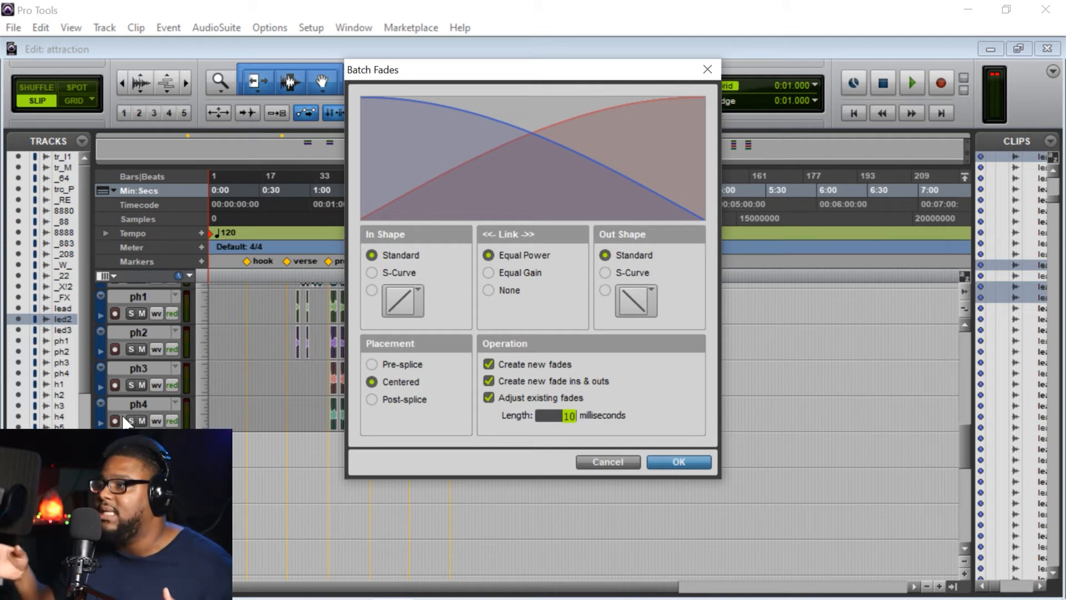
{"action": "key", "text": "Return"}
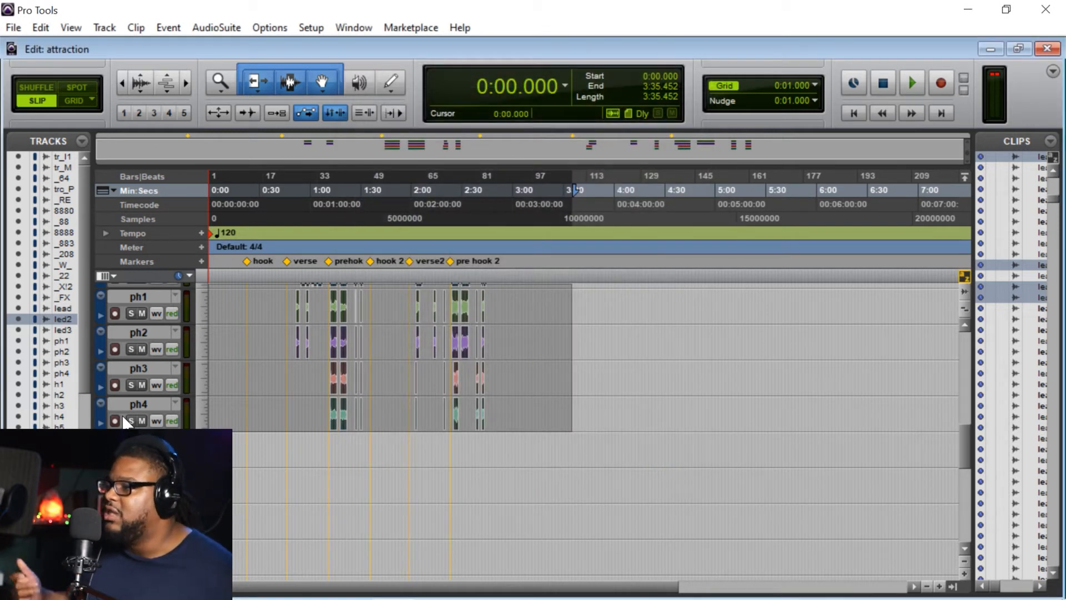
- Consolidate the selected vocal clips into one continuous clip per track
{"action": "scroll", "coordinate": [304, 525], "scroll_direction": "up", "scroll_amount": 4}
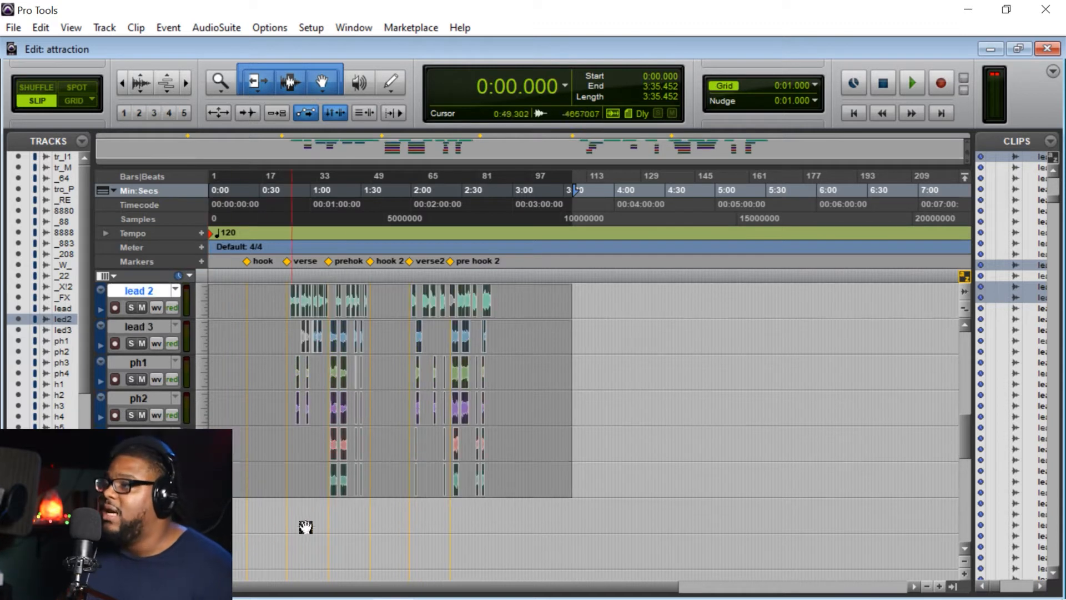
{"action": "scroll", "coordinate": [564, 505], "scroll_direction": "down", "scroll_amount": 1}
{"action": "scroll", "coordinate": [564, 505], "scroll_direction": "up", "scroll_amount": 1}
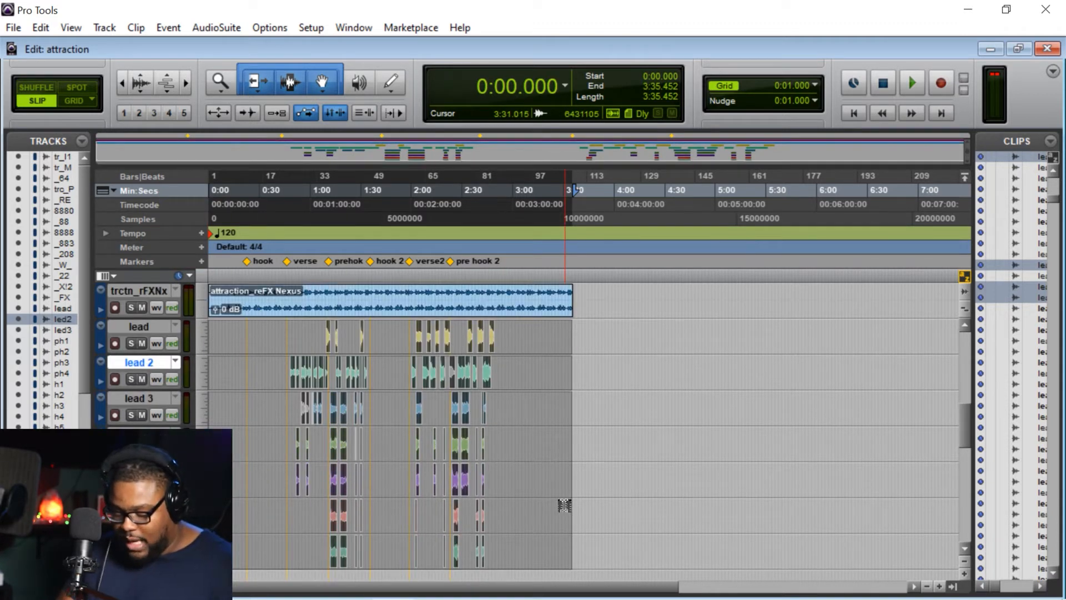
{"action": "key", "text": "alt+shift+3"}
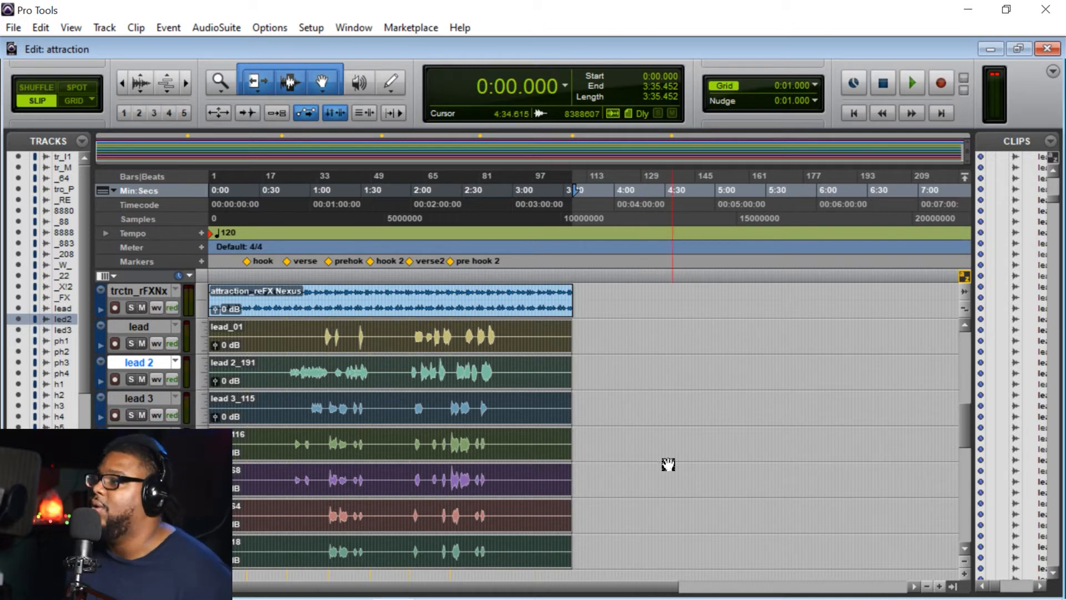
- Scroll through the consolidated vocal tracks and the clip list to review them
{"action": "scroll", "coordinate": [678, 469], "scroll_direction": "down", "scroll_amount": 1}
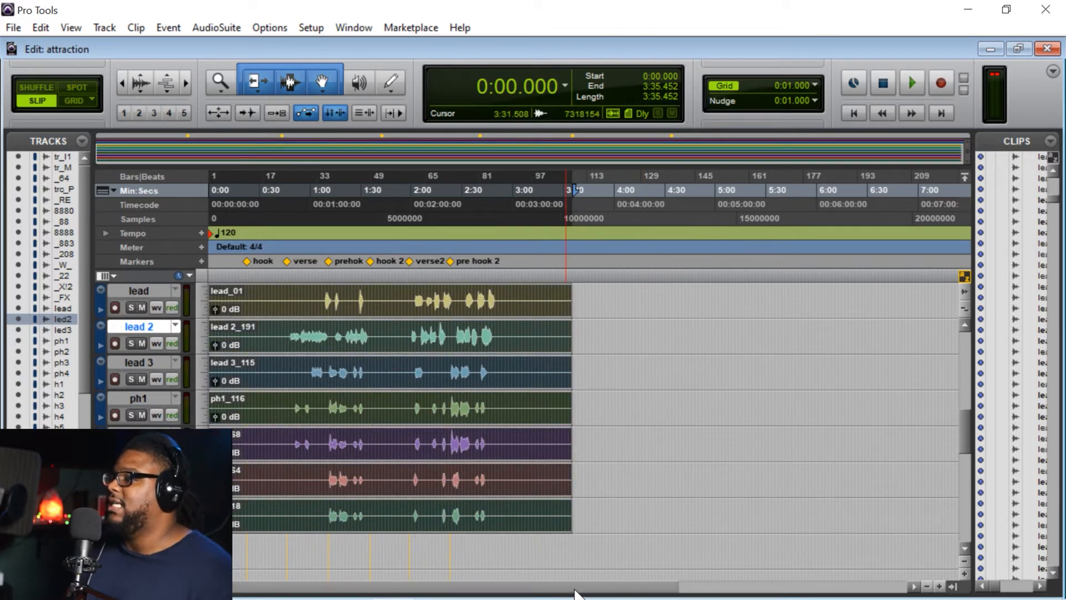
{"action": "scroll", "coordinate": [590, 563], "scroll_direction": "up", "scroll_amount": 1}
{"action": "scroll", "coordinate": [583, 544], "scroll_direction": "down", "scroll_amount": 1}
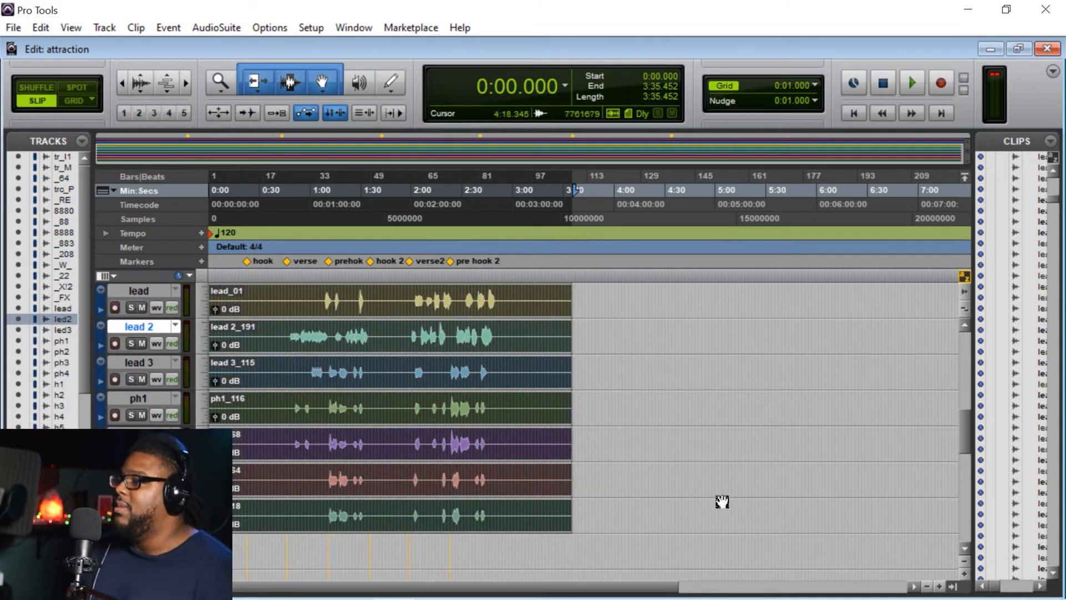
{"action": "scroll", "coordinate": [523, 500], "scroll_direction": "up", "scroll_amount": 2}
{"action": "left_click_drag", "start_coordinate": [1057, 197], "coordinate": [1053, 566]}
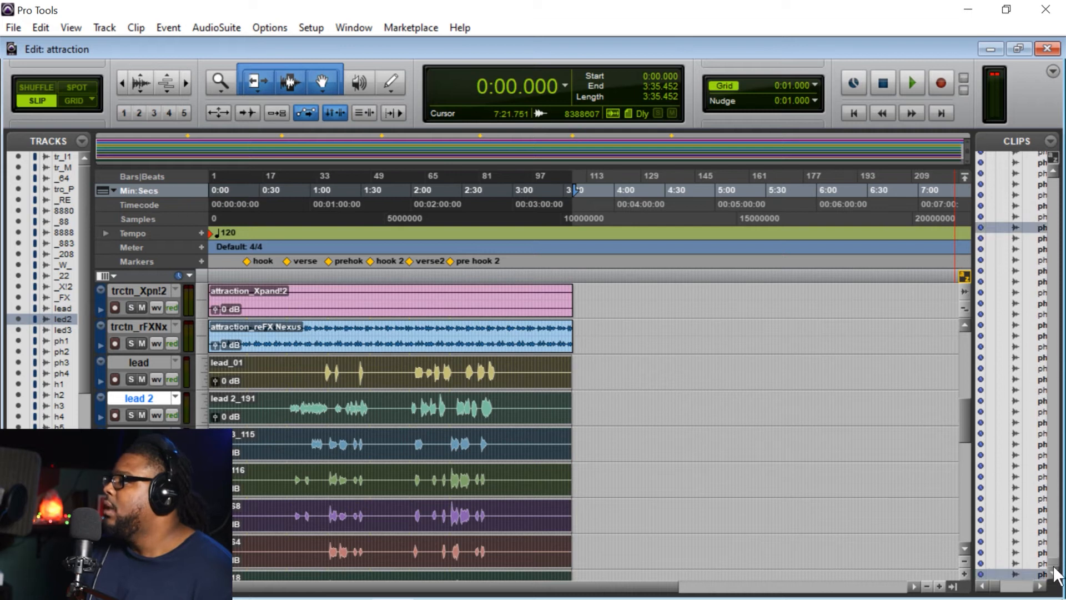
{"action": "mouse_move", "coordinate": [1058, 561]}
{"action": "left_mouse_down"}
{"action": "mouse_move", "coordinate": [1059, 528]}
{"action": "mouse_move", "coordinate": [1059, 550]}
{"action": "left_mouse_up"}
{"action": "left_click_drag", "start_coordinate": [1057, 503], "coordinate": [1060, 151]}
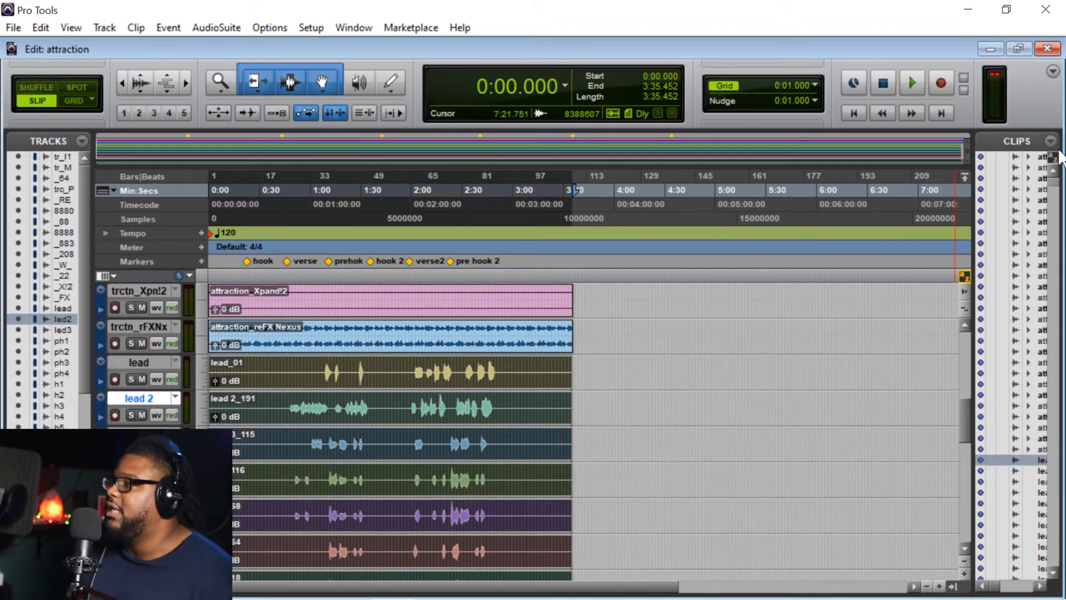
{"action": "scroll", "coordinate": [607, 479], "scroll_direction": "down", "scroll_amount": 2}
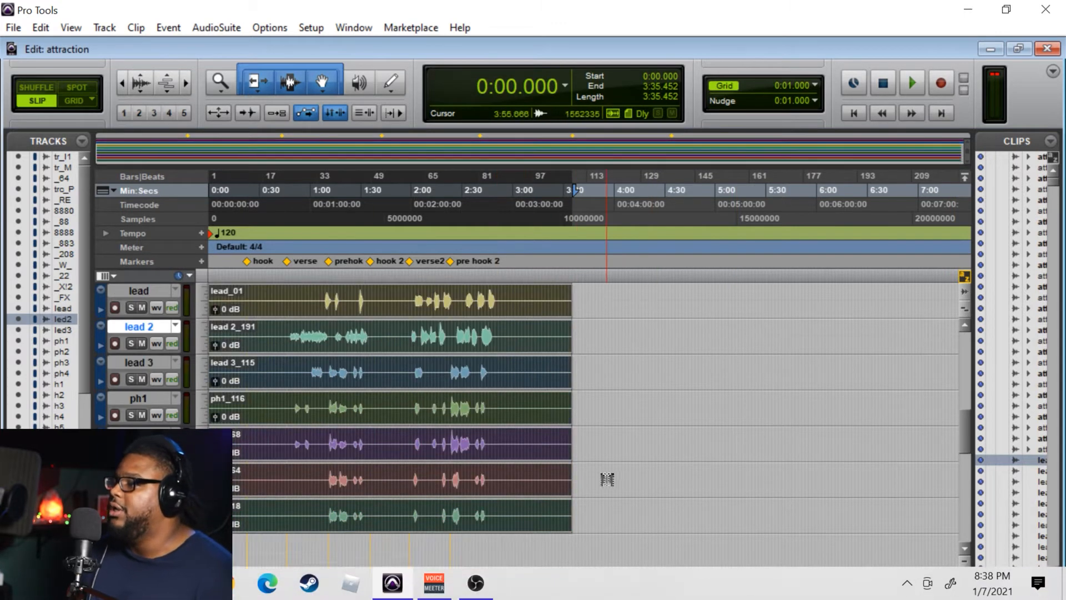
{"action": "scroll", "coordinate": [591, 287], "scroll_direction": "up", "scroll_amount": 10}
- Switch to the Selector tool alone and select all tracks from the session start to about 3:38.4
{"action": "left_click", "coordinate": [591, 286]}
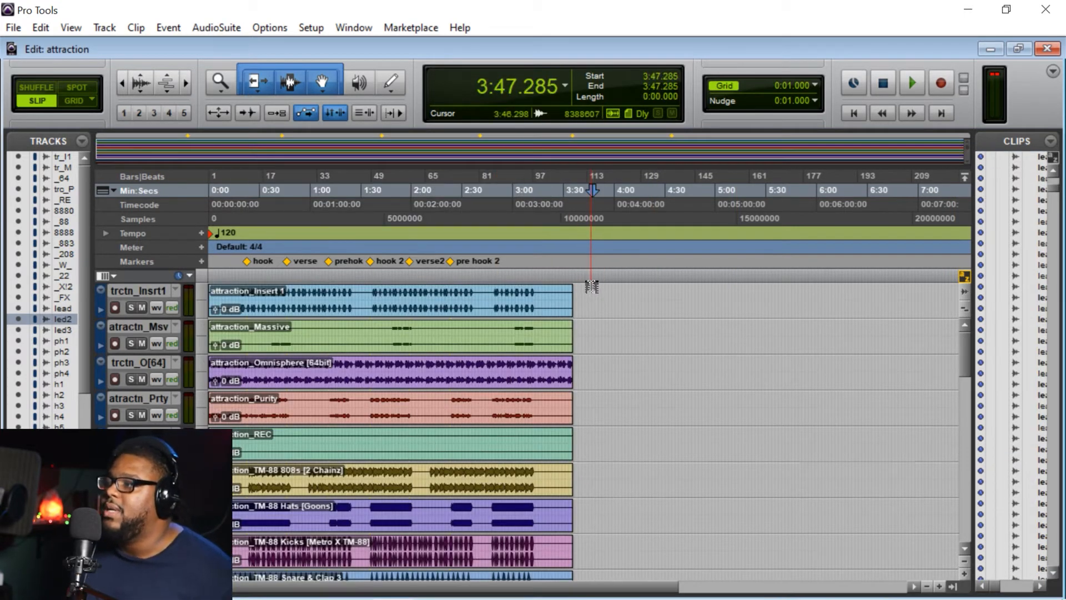
{"action": "left_click", "coordinate": [579, 300]}
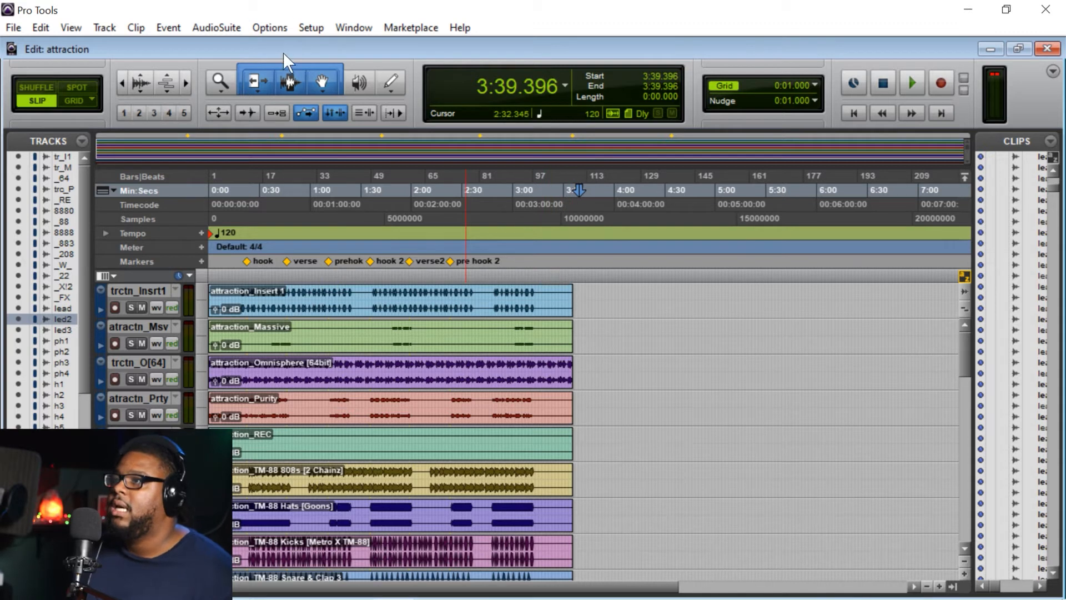
{"action": "left_click", "coordinate": [327, 81]}
{"action": "left_click", "coordinate": [284, 81]}
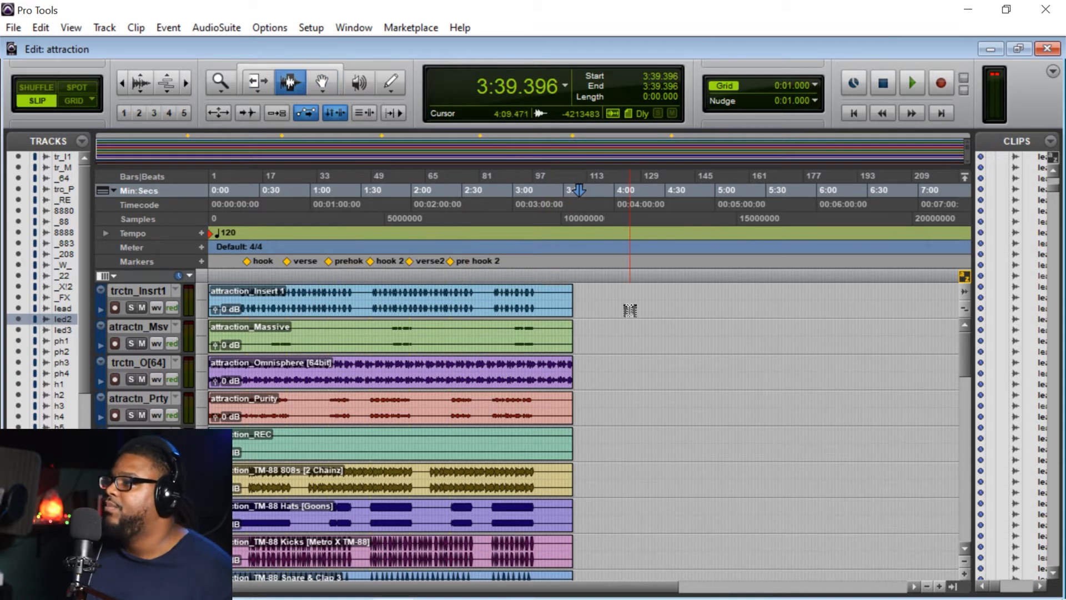
{"action": "left_click", "coordinate": [579, 289]}
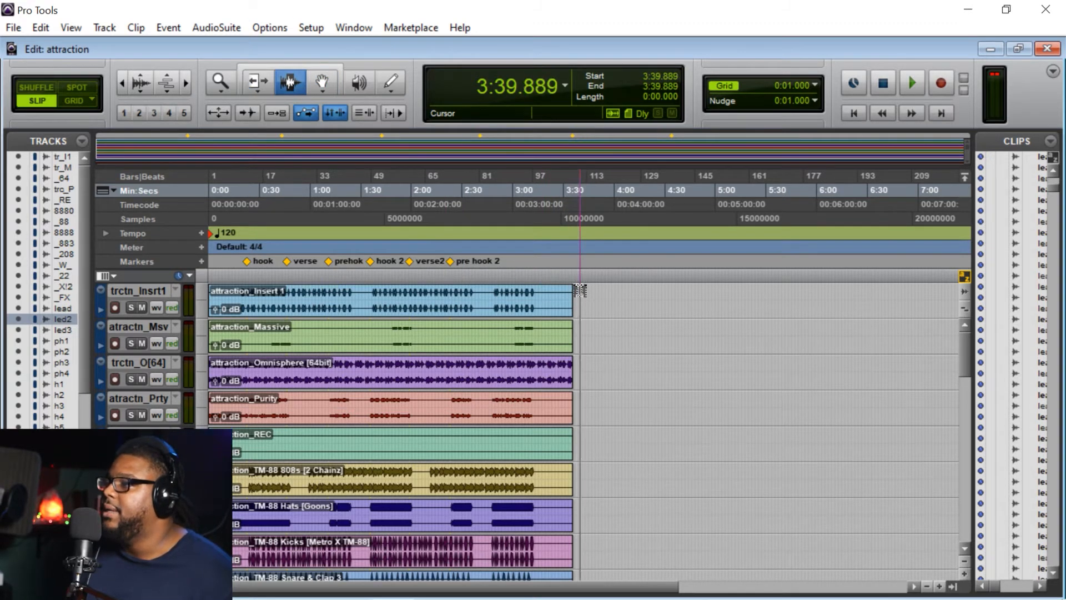
{"action": "left_click_drag", "start_coordinate": [580, 289], "coordinate": [3, 280]}
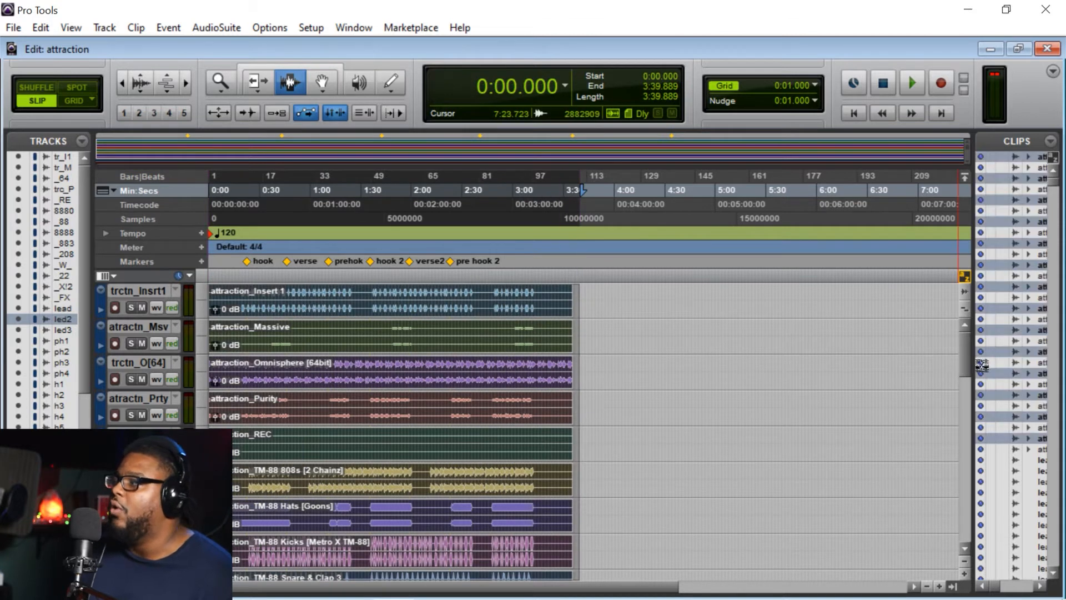
{"action": "left_click_drag", "start_coordinate": [963, 345], "coordinate": [957, 377]}
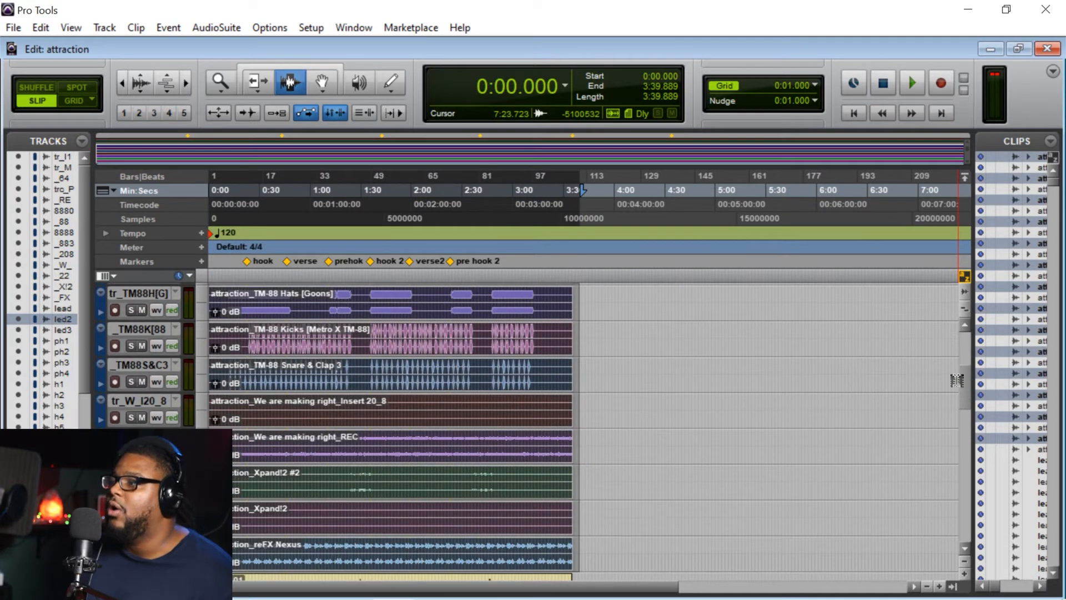
{"action": "left_click", "coordinate": [965, 561]}
{"action": "scroll", "coordinate": [690, 343], "scroll_direction": "up", "scroll_amount": 3}
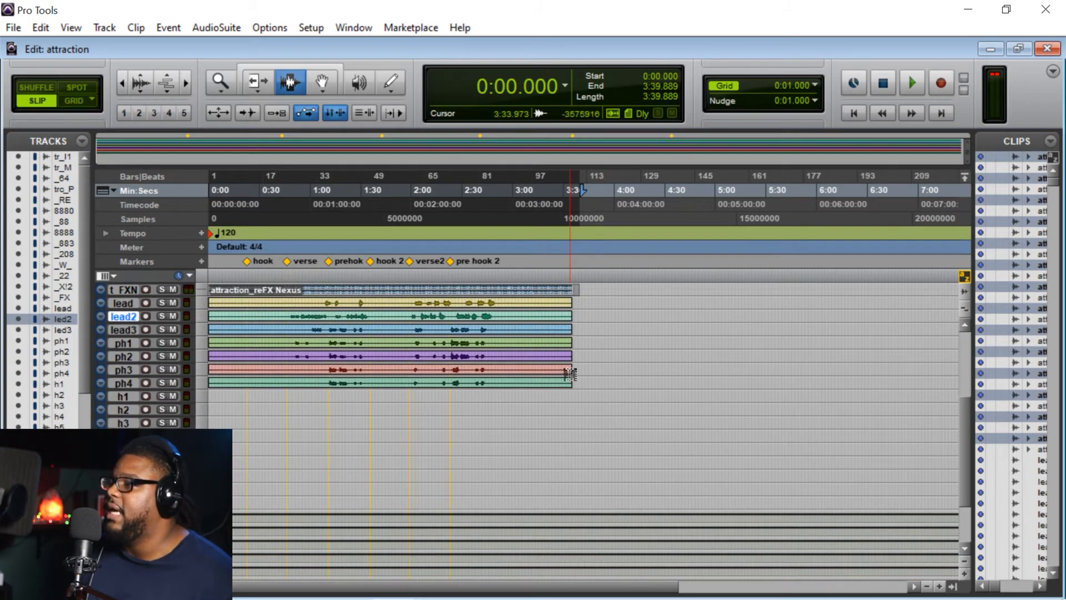
{"action": "left_click_drag", "start_coordinate": [576, 382], "coordinate": [134, 240]}
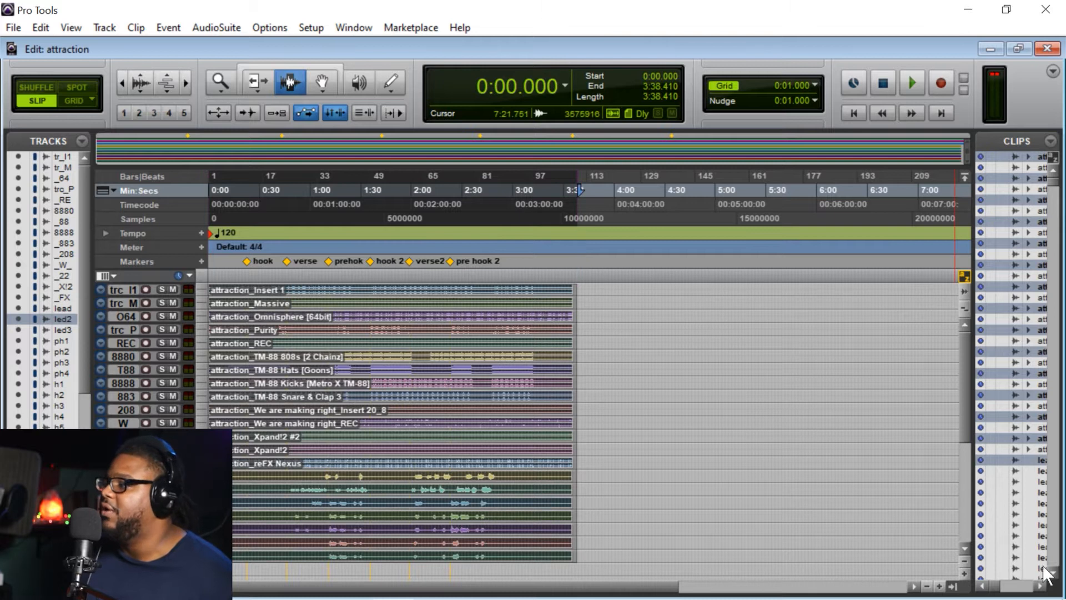
- Restore the track heights to their normal size
{"action": "left_click", "coordinate": [965, 573]}
{"action": "left_click", "coordinate": [965, 574]}
{"action": "left_click", "coordinate": [965, 562]}
{"action": "left_click", "coordinate": [964, 562]}
{"action": "left_click", "coordinate": [964, 573]}
{"action": "left_click", "coordinate": [965, 573]}
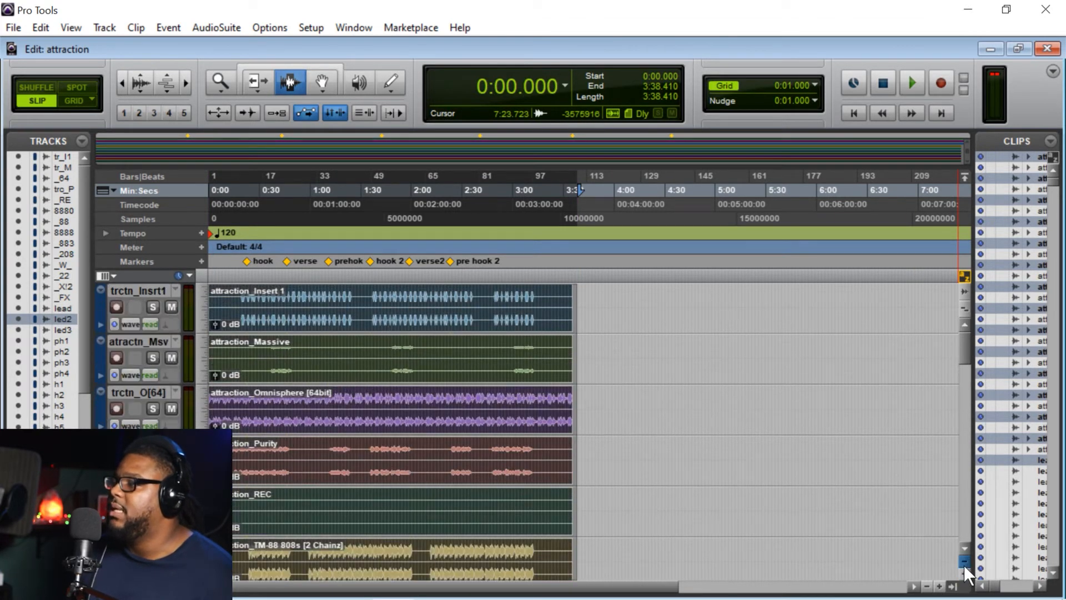
{"action": "left_click", "coordinate": [965, 561]}
{"action": "left_click", "coordinate": [965, 573]}
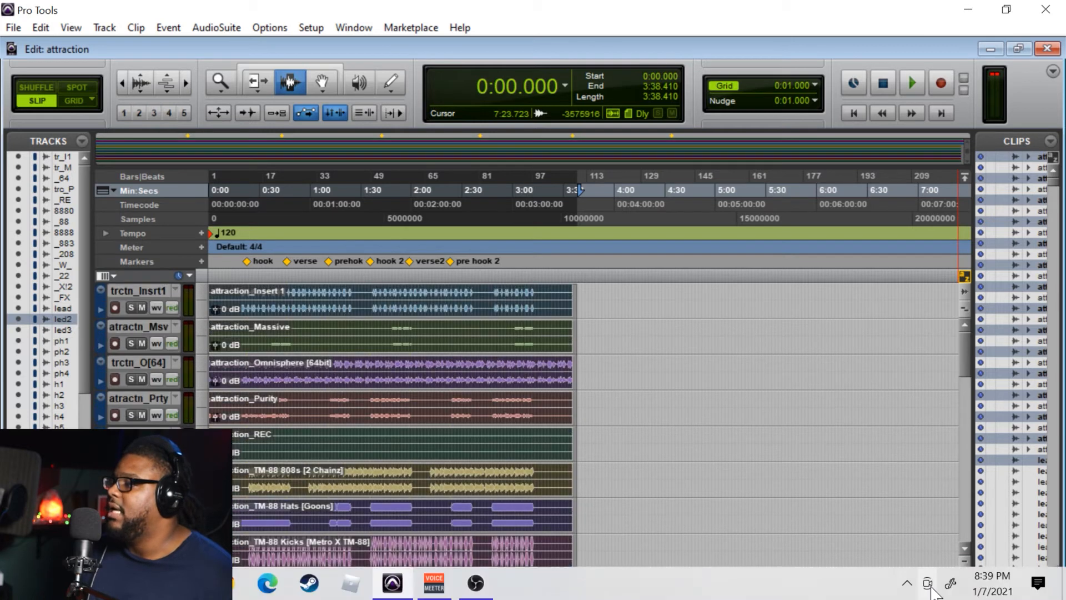
- Zoom the timeline out and back in to inspect the selected arrangement
{"action": "left_click", "coordinate": [939, 586]}
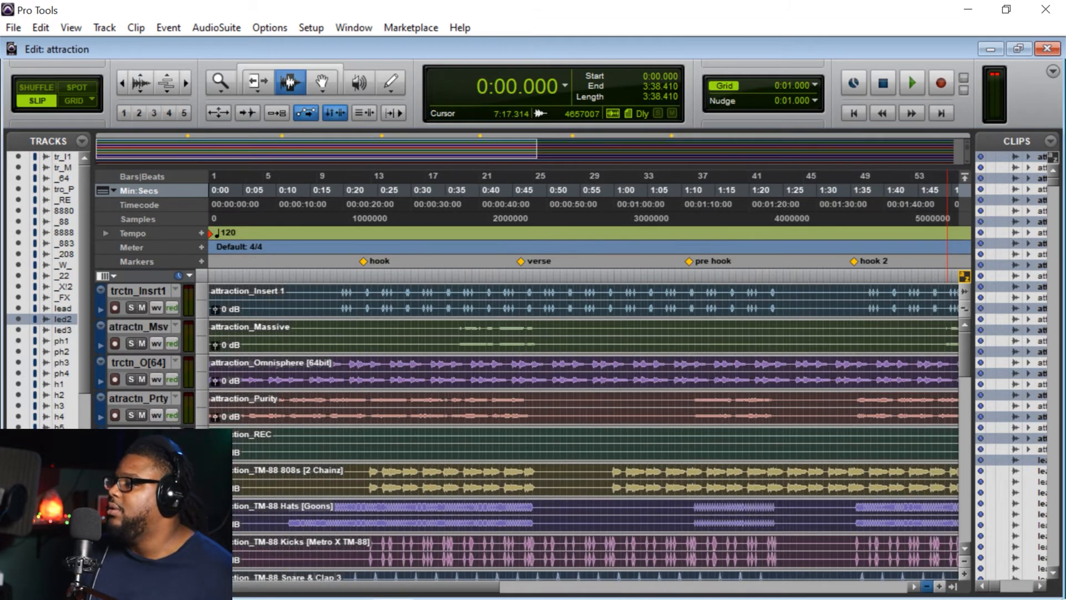
{"action": "left_click", "coordinate": [926, 586]}
{"action": "left_click", "coordinate": [926, 586]}
{"action": "left_click", "coordinate": [927, 586]}
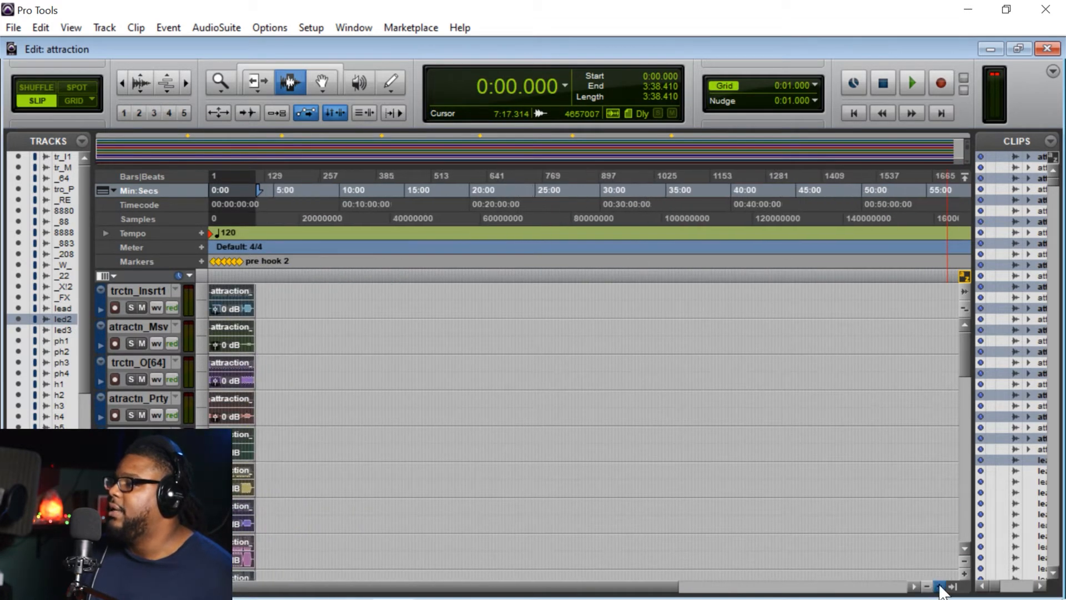
{"action": "left_click", "coordinate": [938, 585]}
{"action": "left_click", "coordinate": [938, 586]}
{"action": "left_click", "coordinate": [939, 585]}
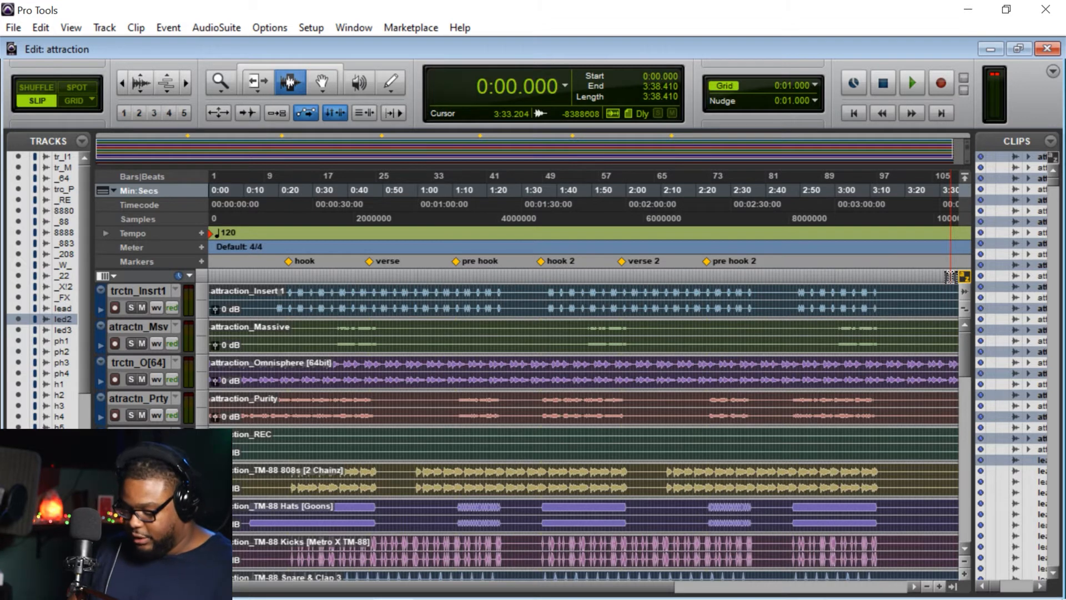
{"action": "key", "text": "r"}
{"action": "key", "text": "t"}
{"action": "key", "text": "t"}
{"action": "key", "text": "t"}
{"action": "key", "text": "t"}
{"action": "key", "text": "r"}
{"action": "key", "text": "r"}
{"action": "key", "text": "r"}
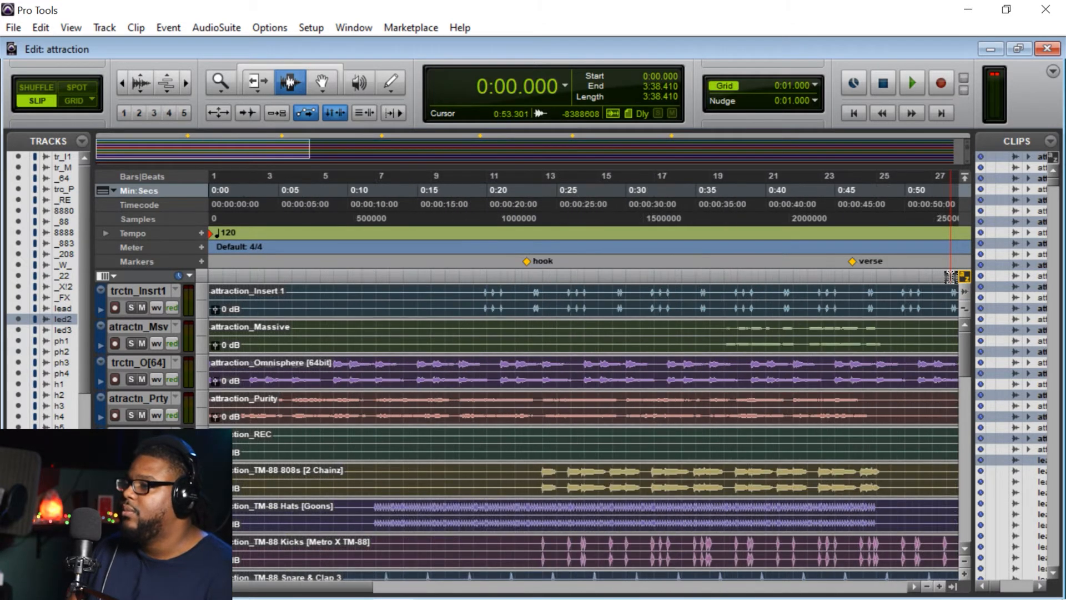
{"action": "key", "text": "r"}
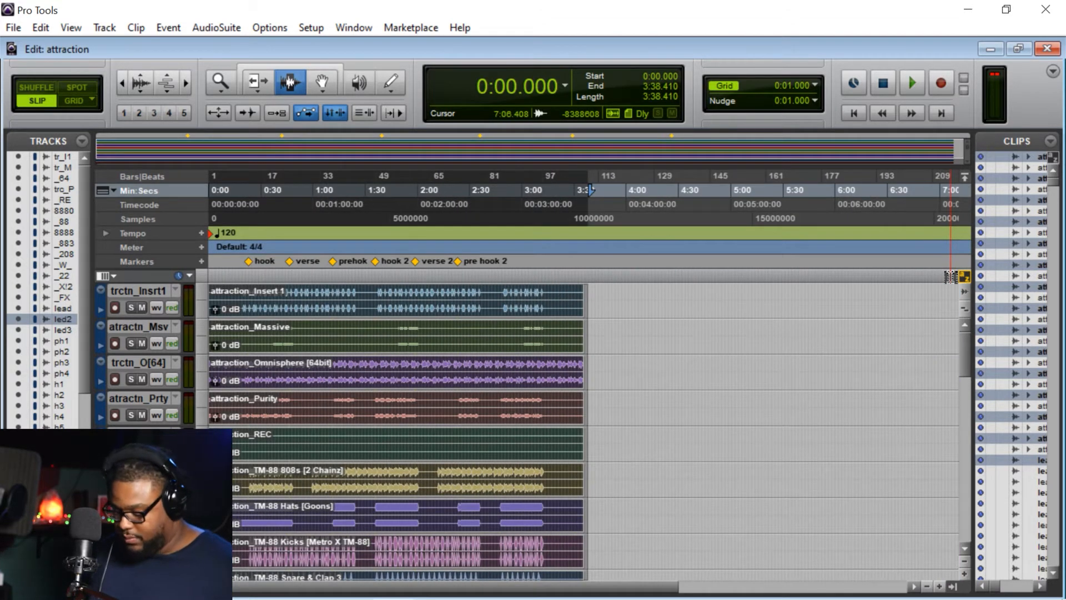
{"action": "scroll", "coordinate": [863, 428], "scroll_direction": "down", "scroll_amount": 2}
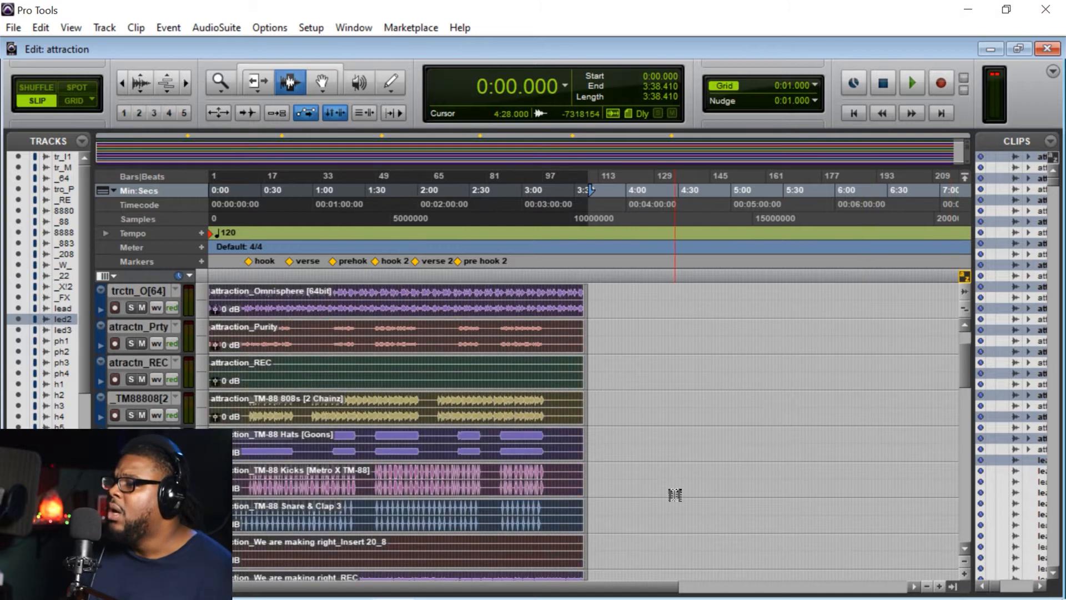
{"action": "scroll", "coordinate": [673, 493], "scroll_direction": "up", "scroll_amount": 2}
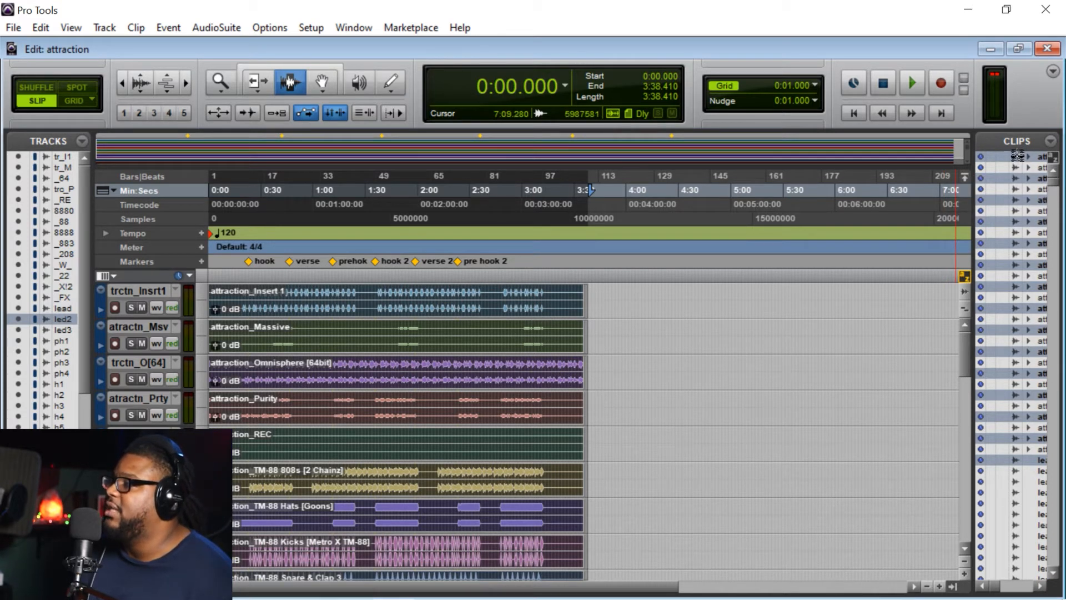
- Select all unused clips in the clip list and remove them from the session, confirming the clearing
{"action": "left_click", "coordinate": [1028, 162]}
{"action": "left_click", "coordinate": [1050, 142]}
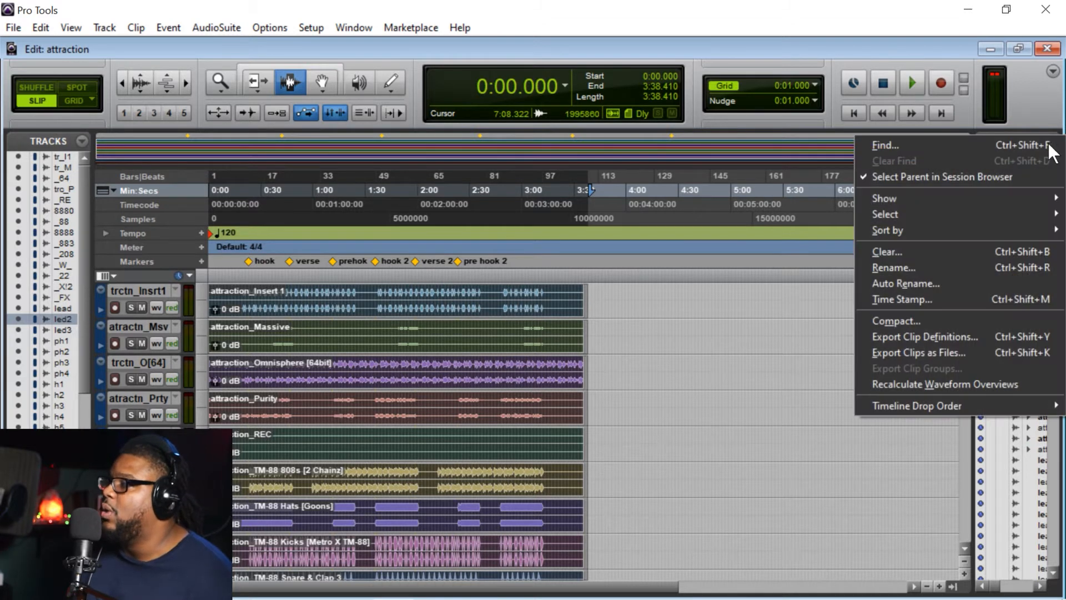
{"action": "mouse_move", "coordinate": [974, 208]}
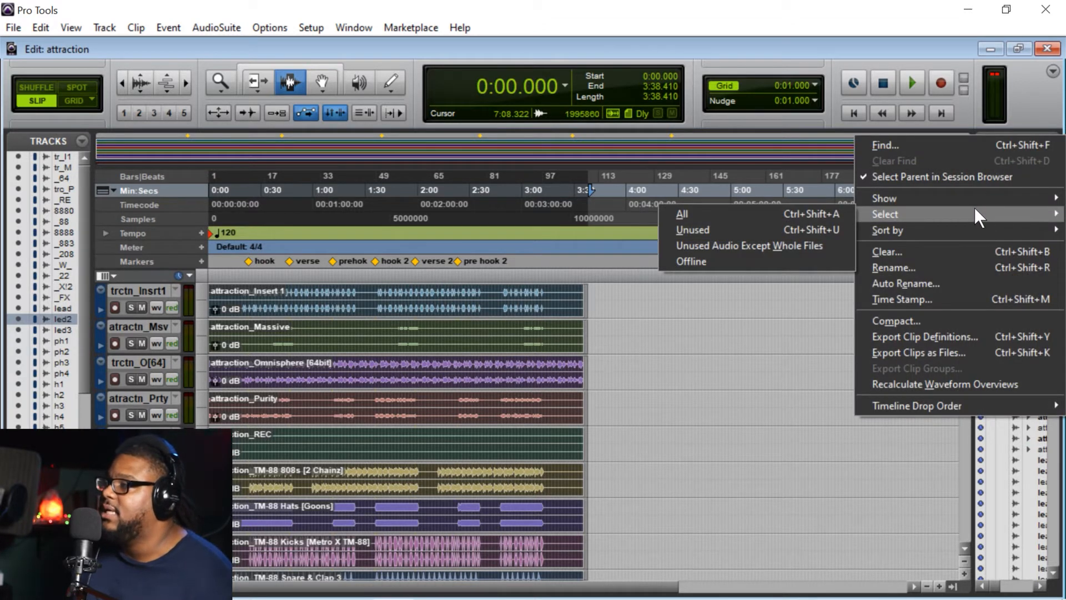
{"action": "left_click", "coordinate": [764, 225]}
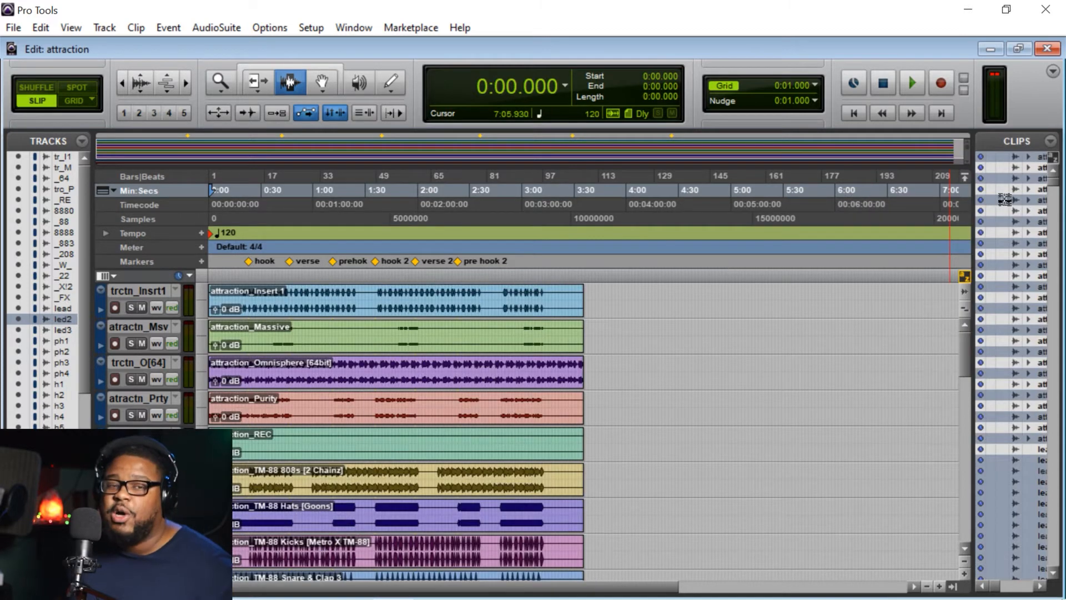
{"action": "left_click", "coordinate": [1051, 143]}
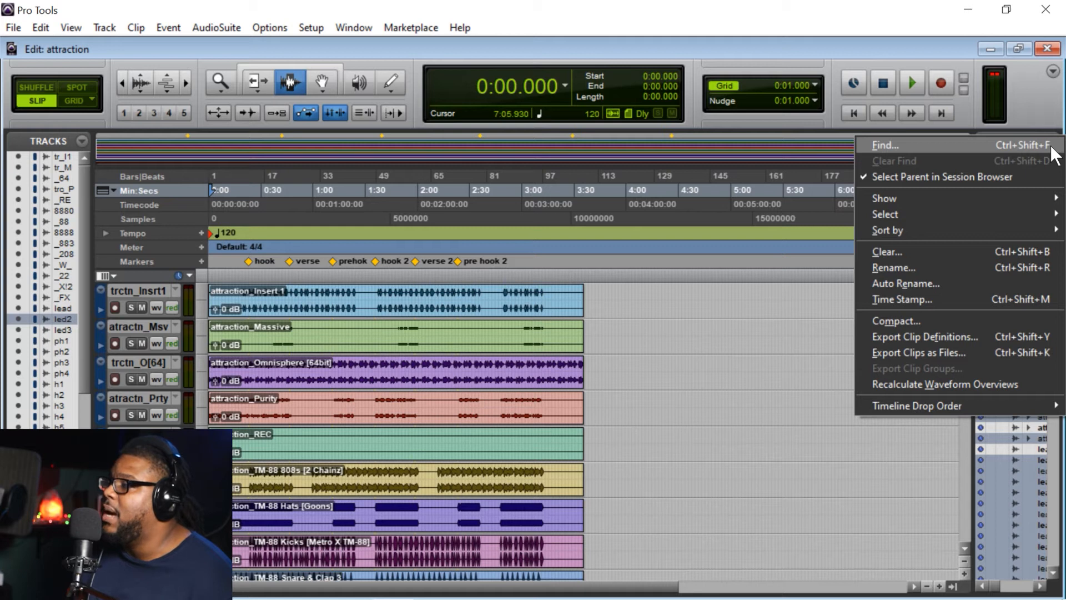
{"action": "left_click", "coordinate": [1004, 254]}
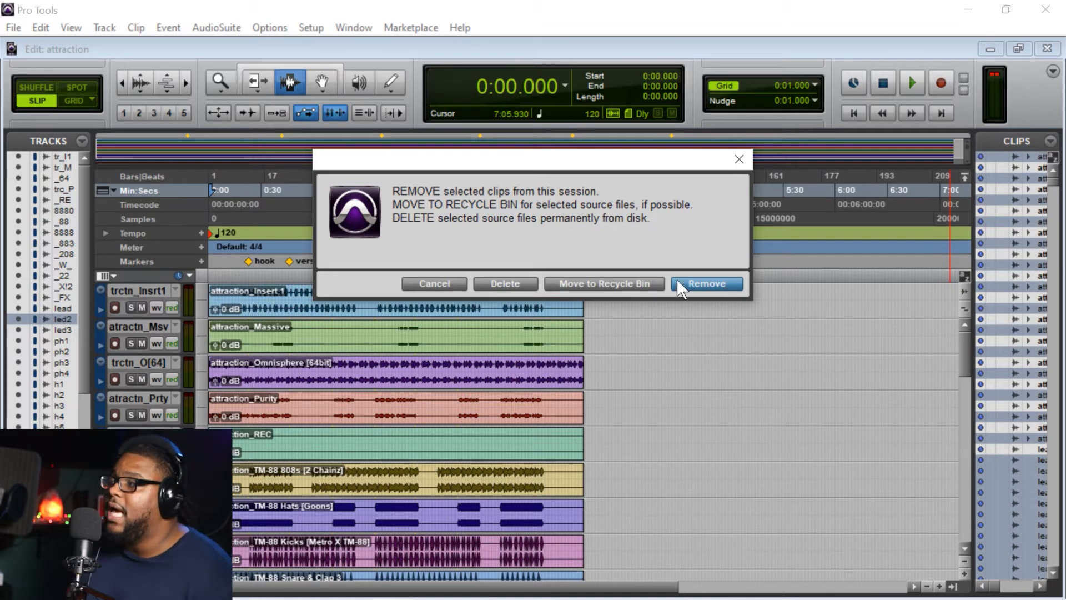
{"action": "left_click", "coordinate": [717, 281]}
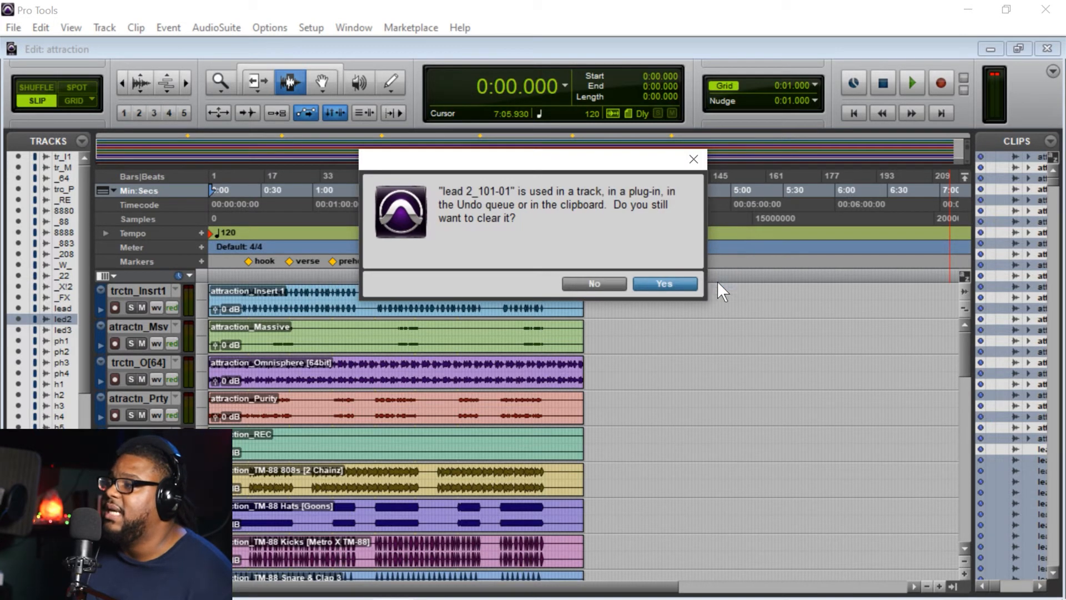
{"action": "left_click", "coordinate": [666, 283]}
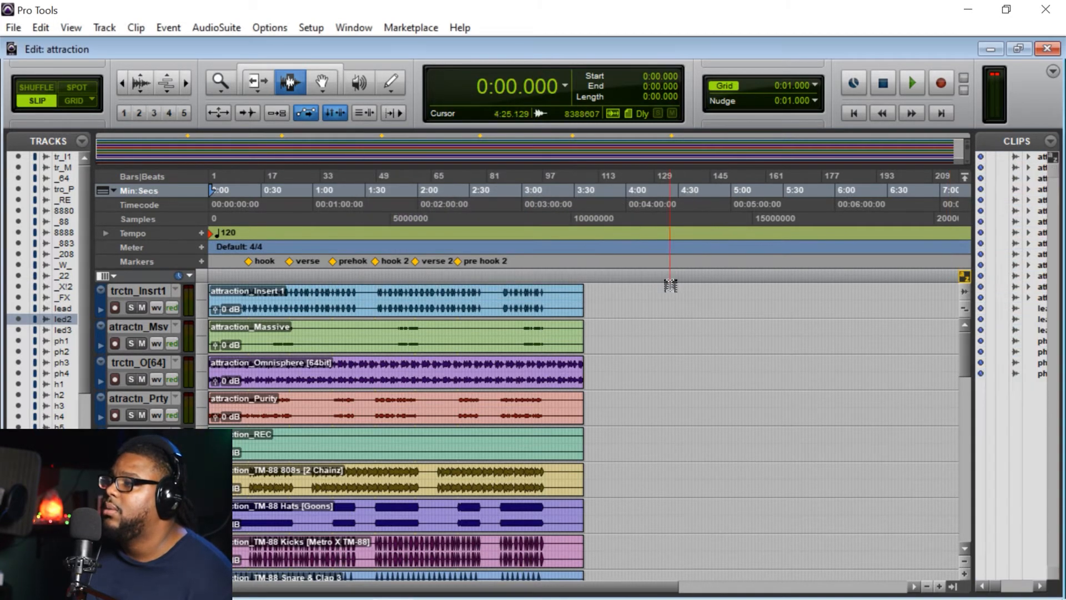
- Select all clips across the full song from the session start to 3:36
{"action": "left_click_drag", "start_coordinate": [964, 344], "coordinate": [929, 254]}
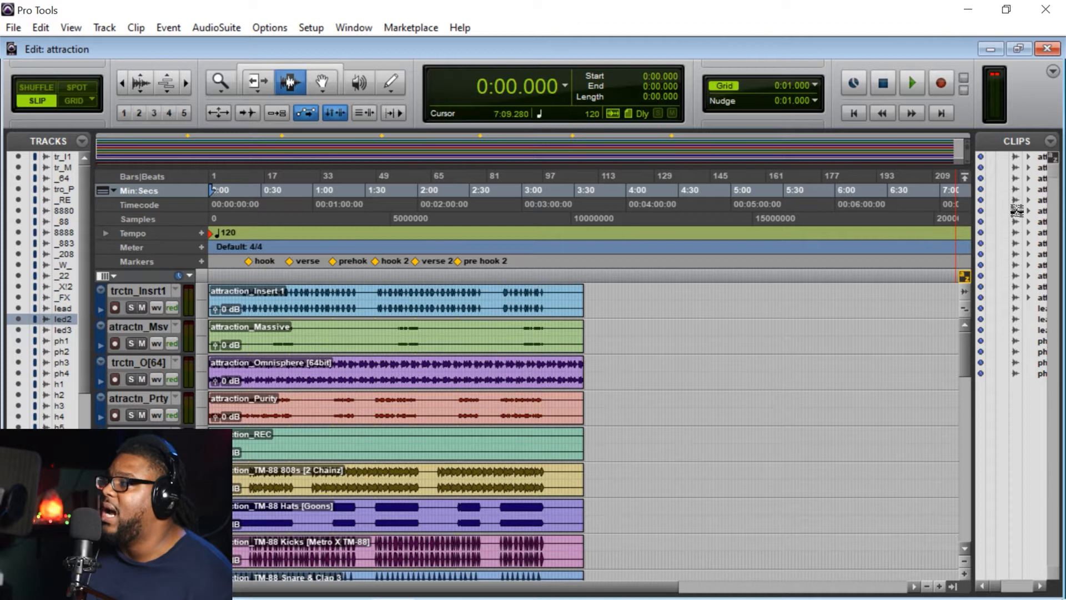
{"action": "scroll", "coordinate": [664, 444], "scroll_direction": "down", "scroll_amount": 3}
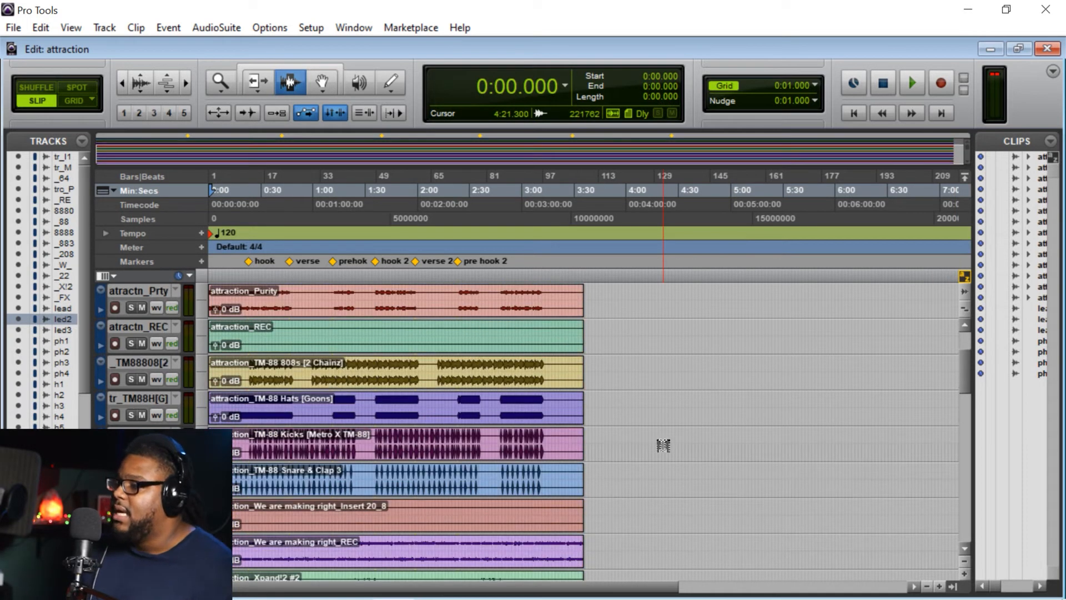
{"action": "key", "text": "ctrl+a"}
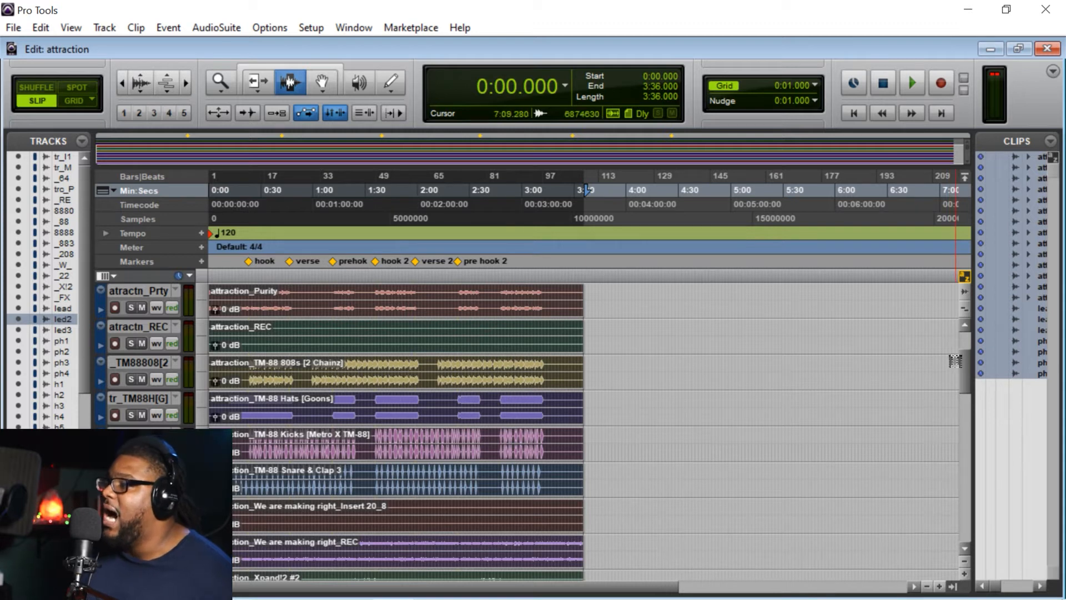
{"action": "left_click_drag", "start_coordinate": [968, 371], "coordinate": [967, 427]}
- Open the Export Clips as Files dialog for the selected clips
{"action": "left_click", "coordinate": [1050, 141]}
{"action": "mouse_move", "coordinate": [884, 213]}
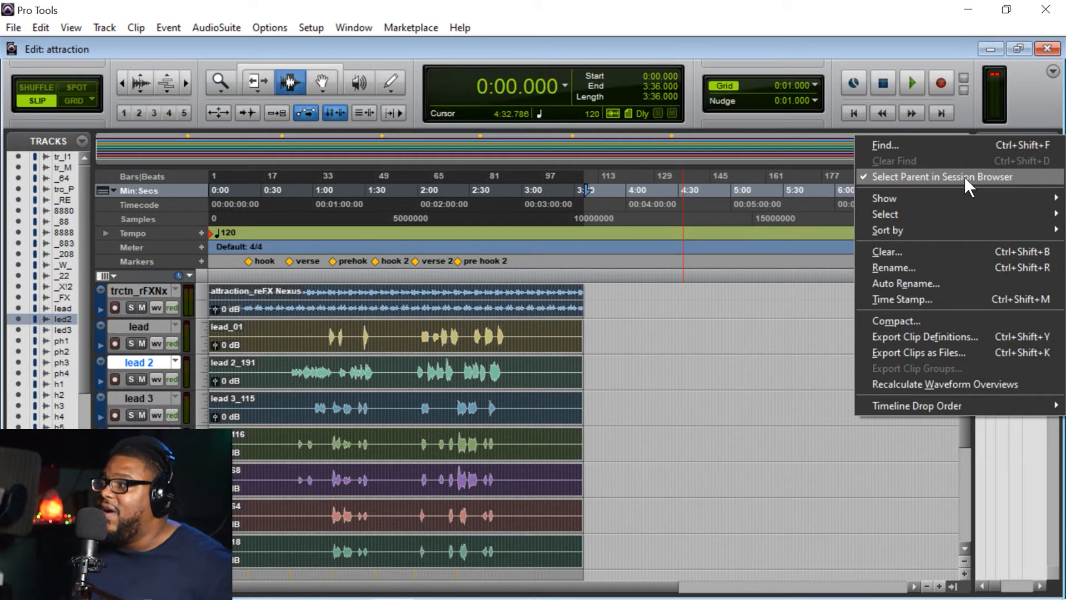
{"action": "left_click", "coordinate": [859, 45]}
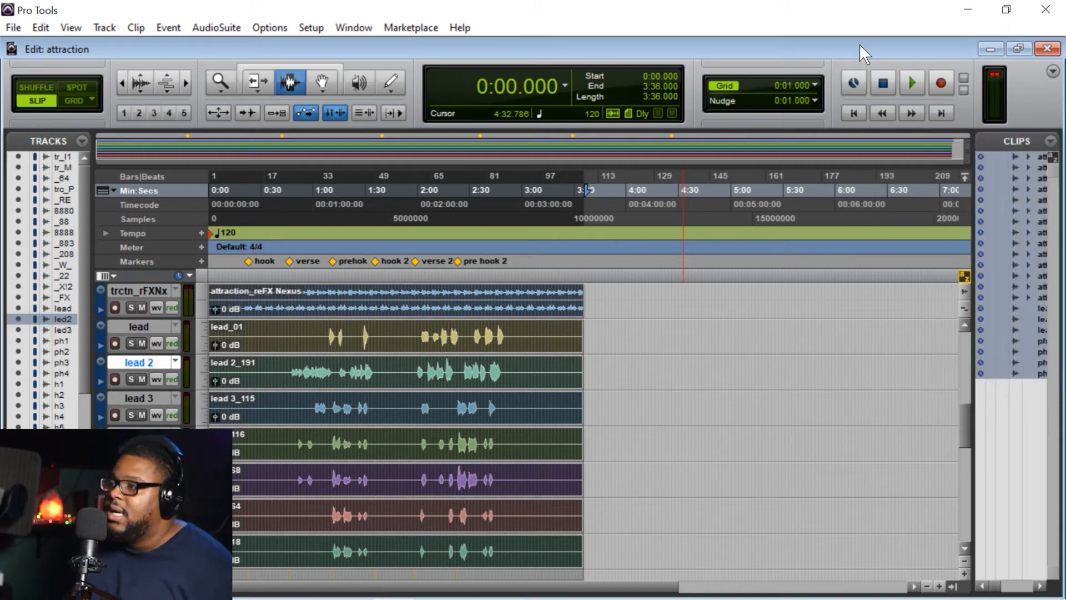
{"action": "left_click", "coordinate": [1050, 141]}
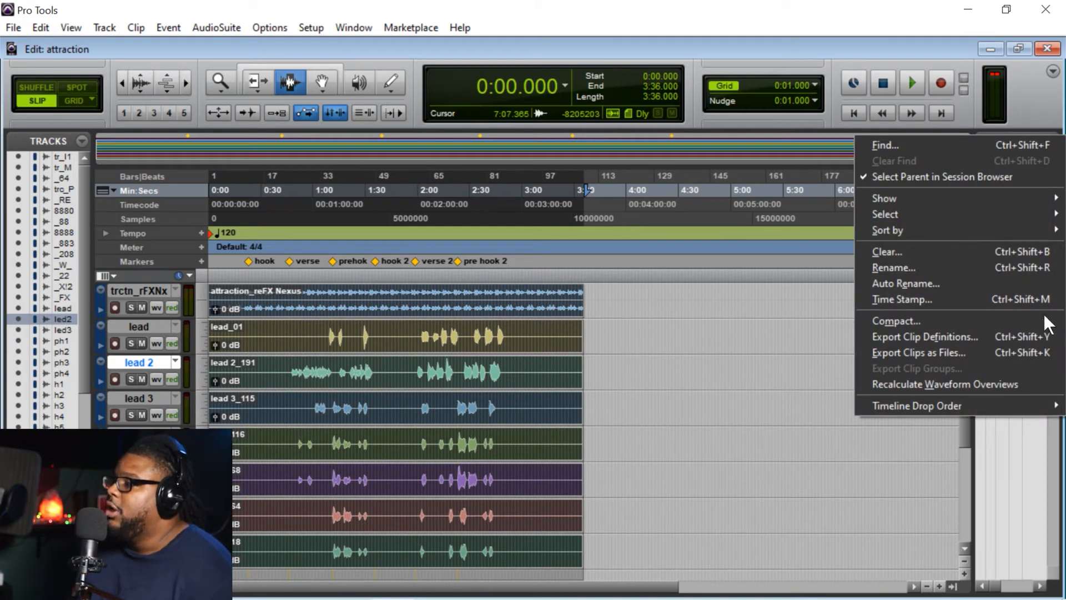
{"action": "left_click", "coordinate": [1001, 352]}
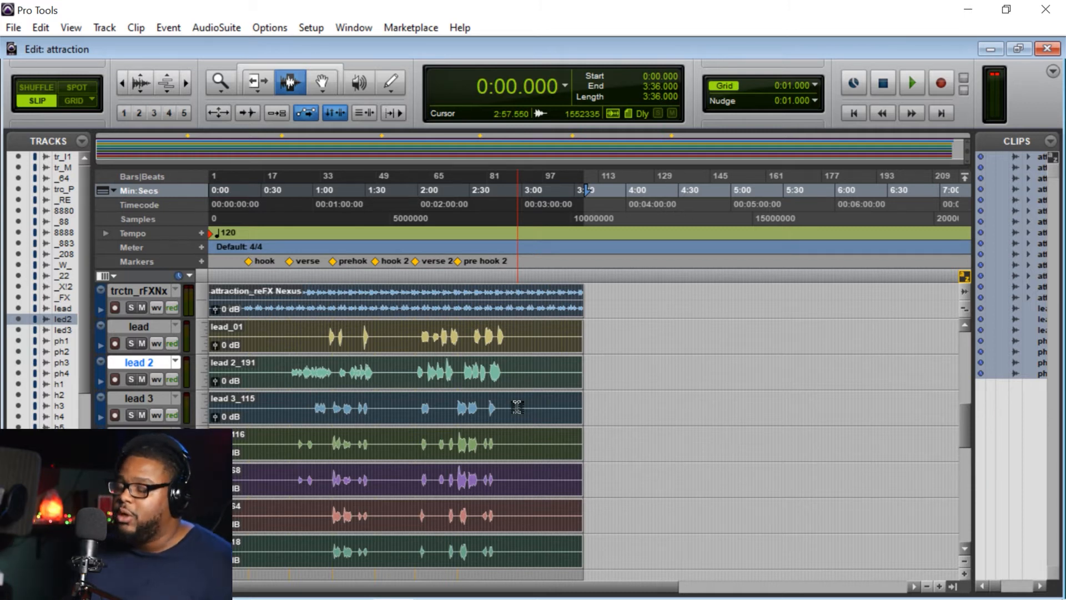
{"action": "key", "text": "ctrl+shift+k"}
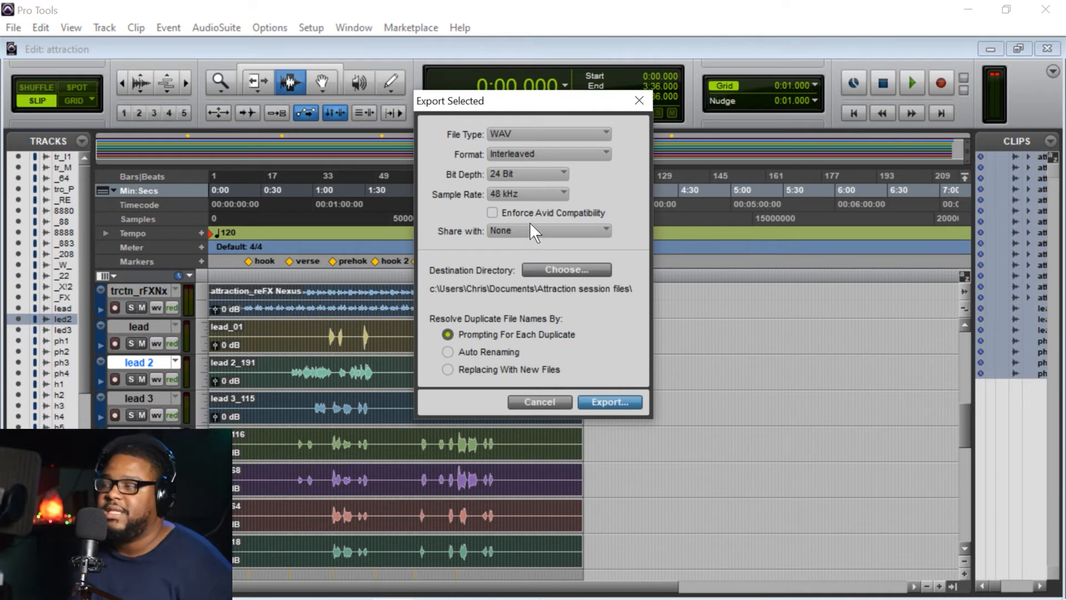
- Inspect the export file type choices, keeping WAV
{"action": "left_click", "coordinate": [523, 134]}
{"action": "left_click", "coordinate": [594, 138]}
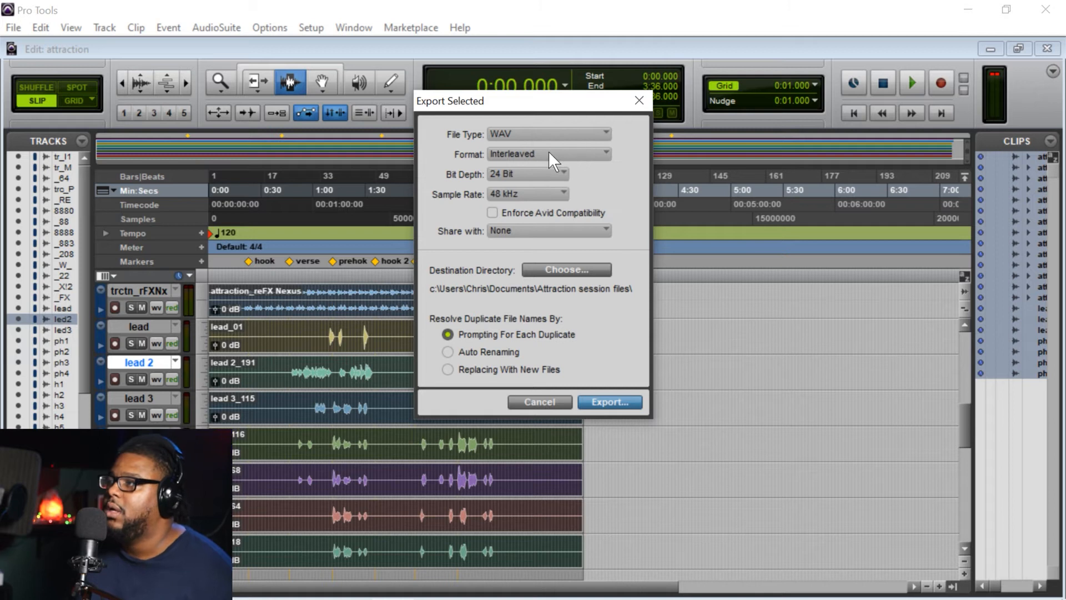
{"action": "left_click", "coordinate": [554, 138]}
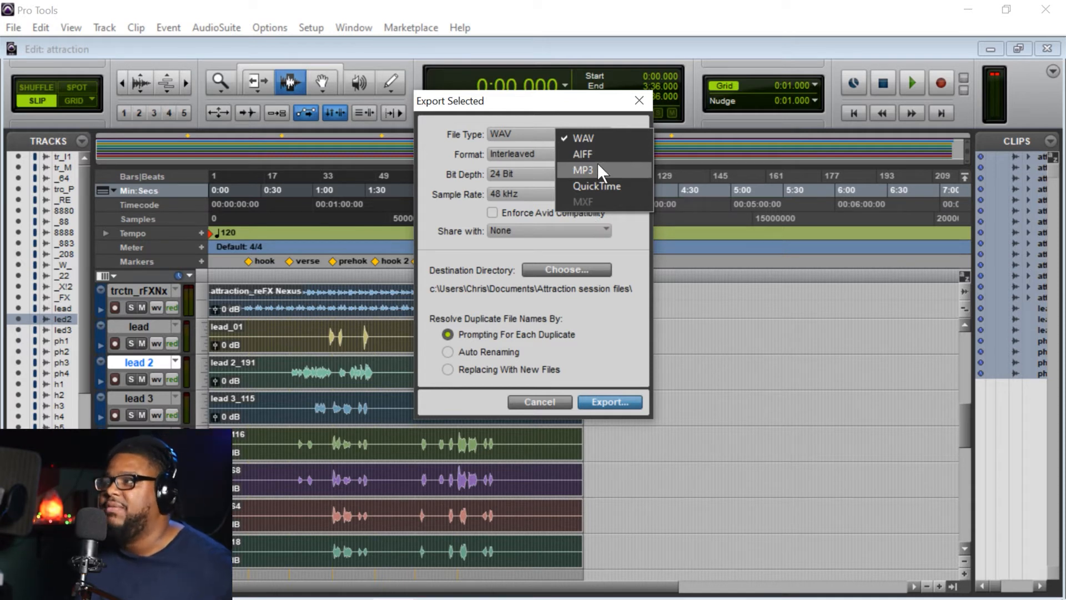
{"action": "left_click", "coordinate": [538, 111]}
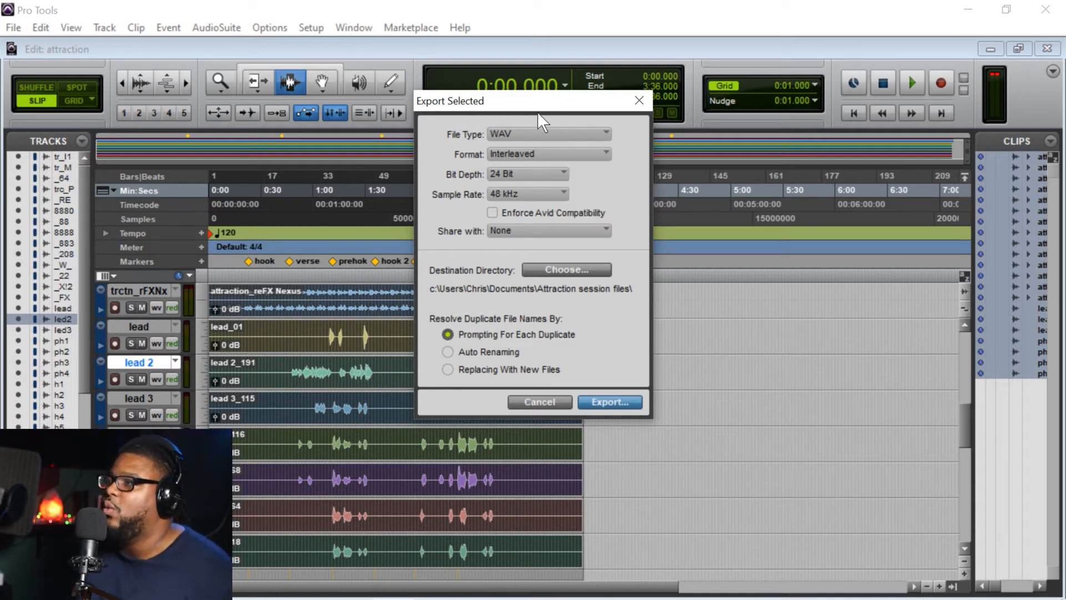
- Switch the export format to (Multiple) Mono and back to Interleaved
{"action": "left_click", "coordinate": [556, 153]}
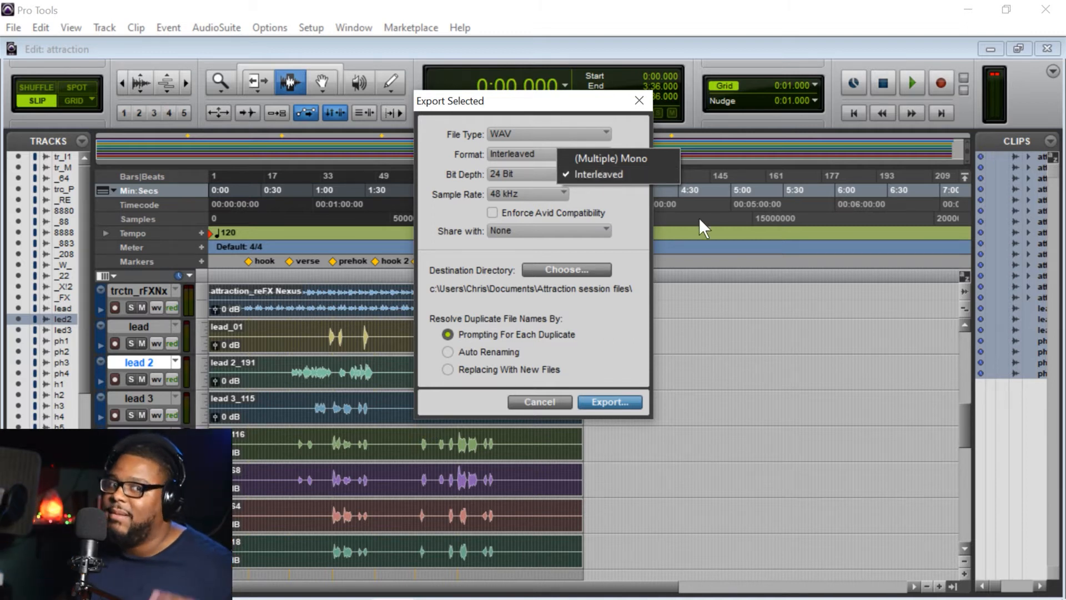
{"action": "left_click", "coordinate": [644, 207]}
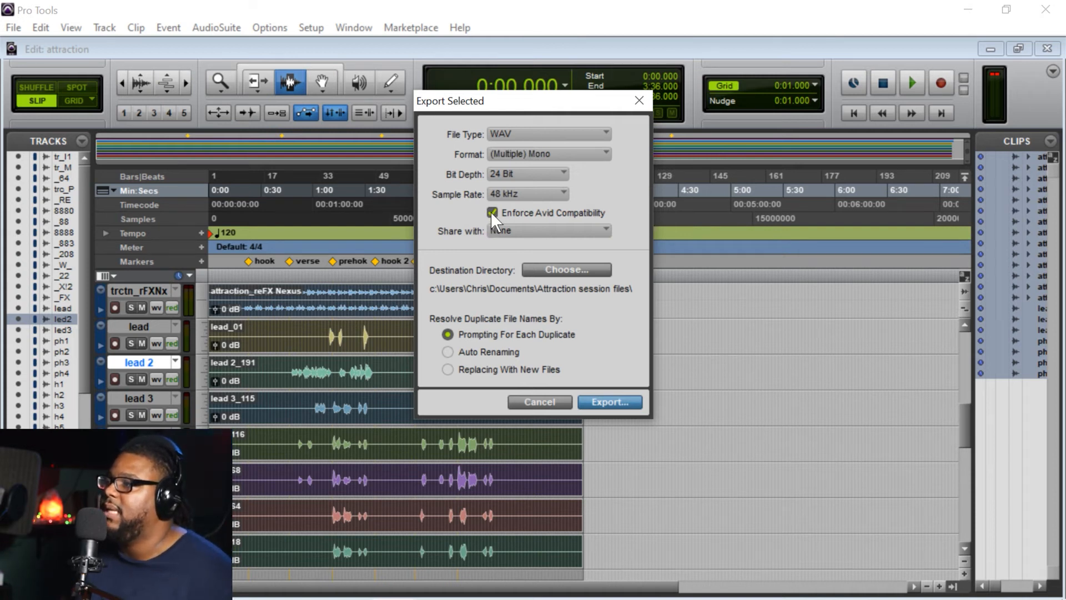
{"action": "left_click", "coordinate": [526, 149]}
{"action": "left_click", "coordinate": [580, 173]}
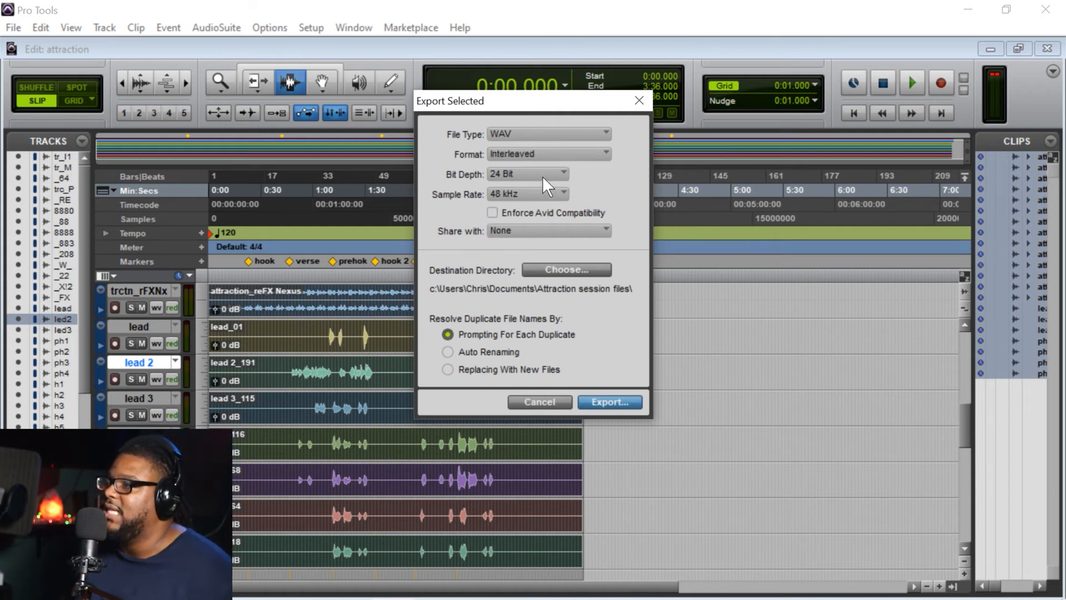
- Inspect the bit depth and sample rate choices, keeping 24 Bit and 48 kHz
{"action": "left_click", "coordinate": [542, 176]}
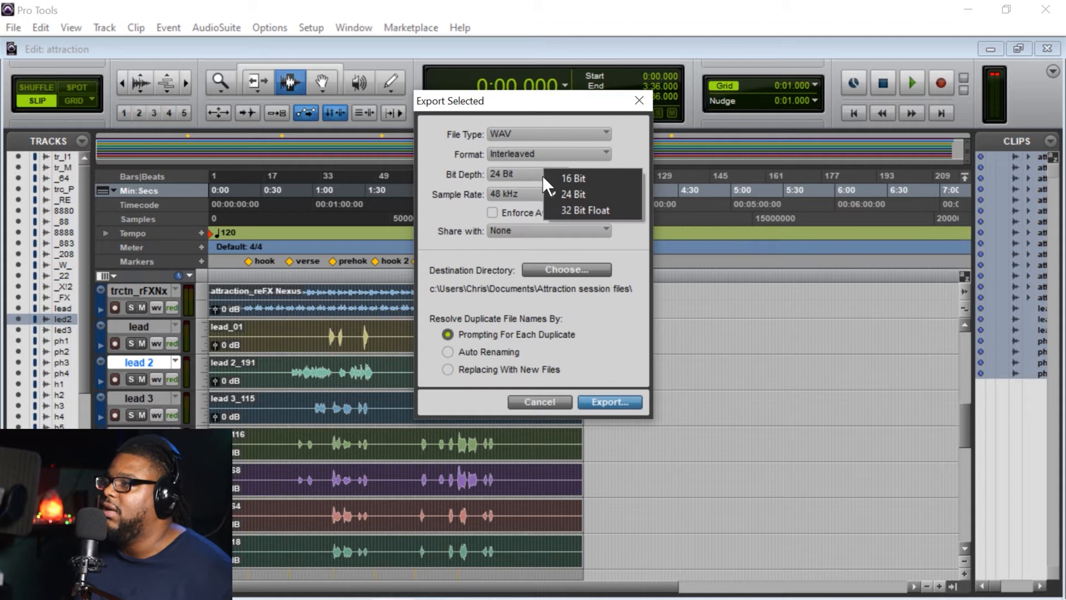
{"action": "left_click", "coordinate": [624, 193]}
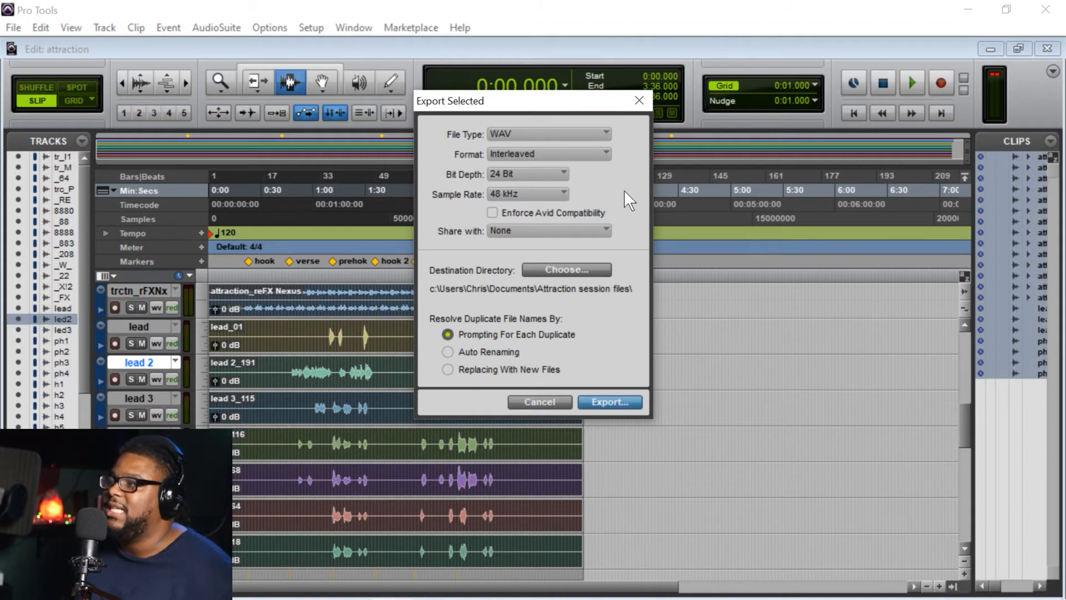
{"action": "left_click", "coordinate": [551, 195]}
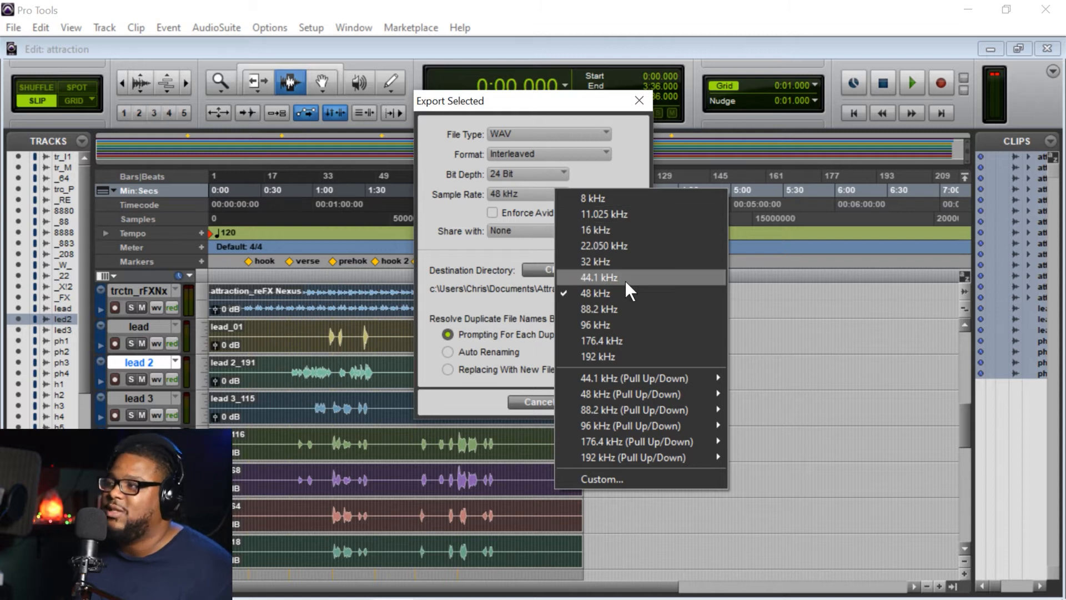
{"action": "left_click", "coordinate": [615, 151]}
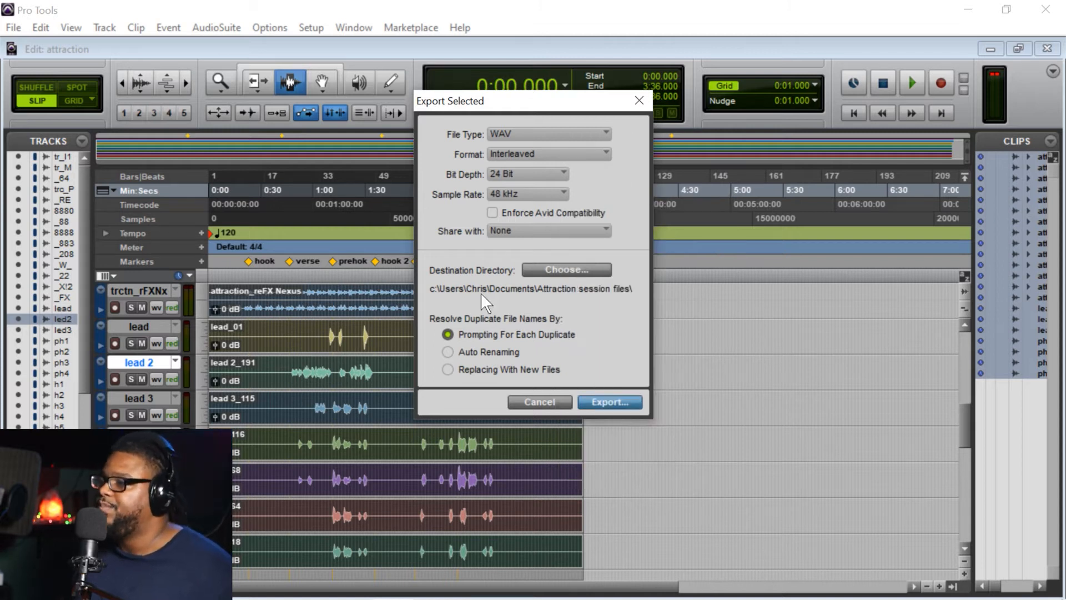
- Open the destination directory chooser and navigate to the Documents folder
{"action": "left_click", "coordinate": [566, 269]}
{"action": "left_click", "coordinate": [680, 93]}
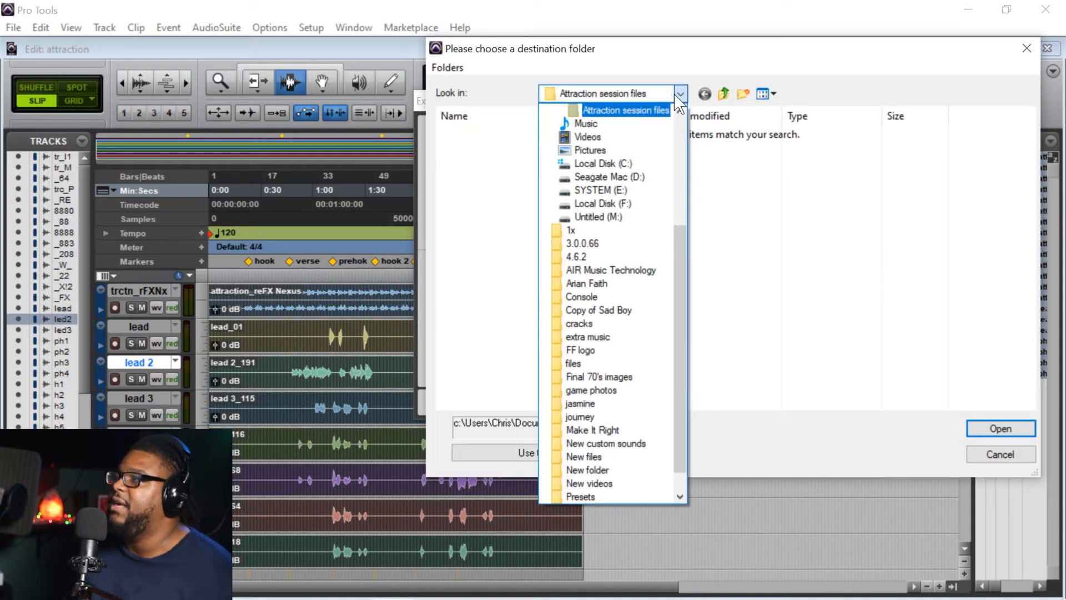
{"action": "scroll", "coordinate": [621, 416], "scroll_direction": "up", "scroll_amount": 2}
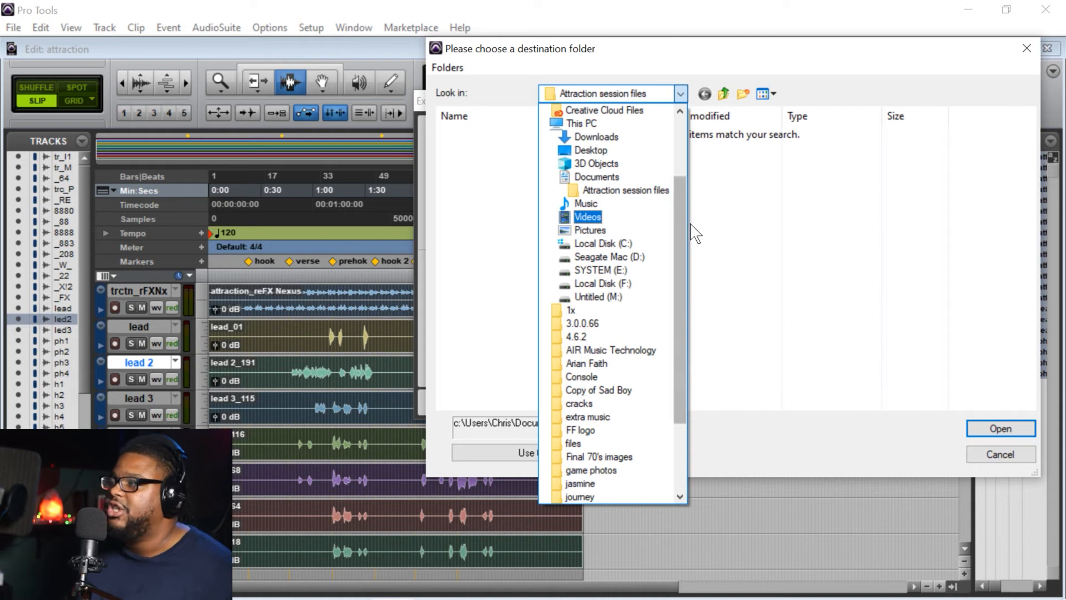
{"action": "left_click_drag", "start_coordinate": [682, 223], "coordinate": [681, 199]}
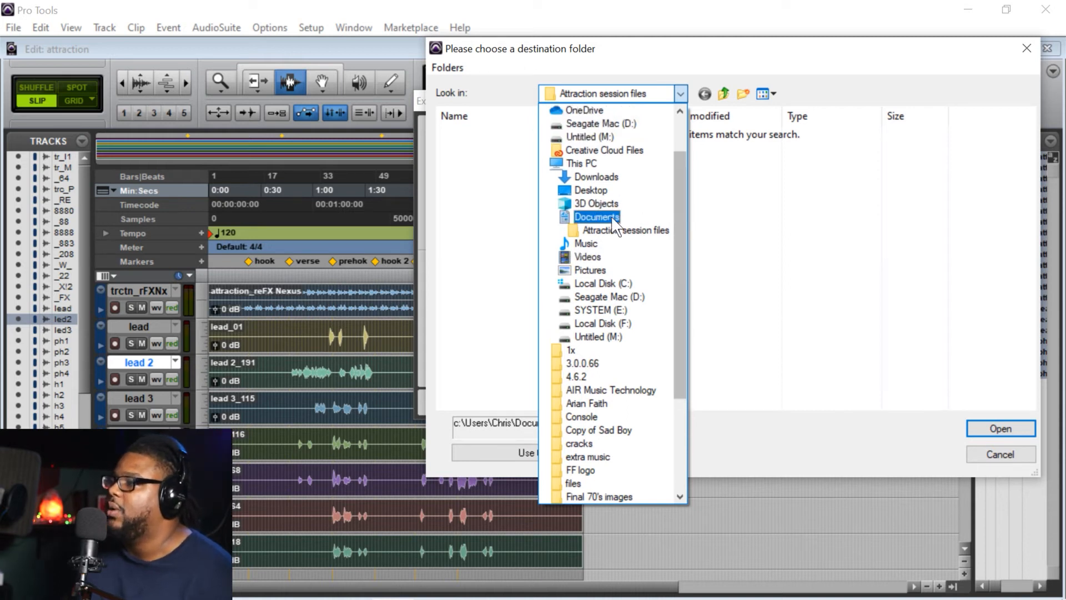
{"action": "left_click", "coordinate": [596, 217]}
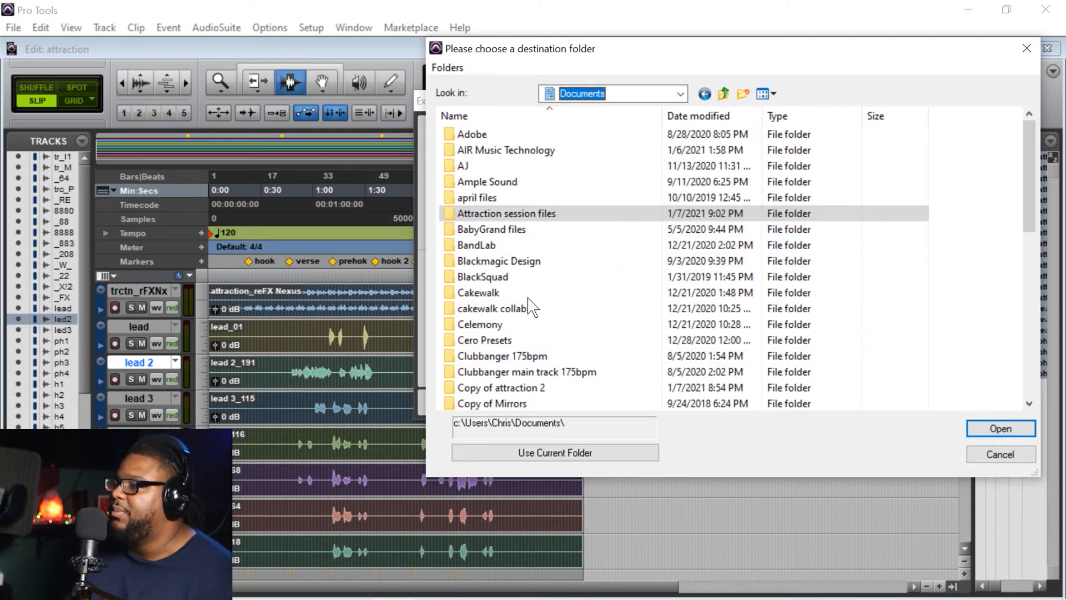
- Create a new folder named Attraction session files folder in Documents and set it as the export destination
{"action": "left_click", "coordinate": [744, 93]}
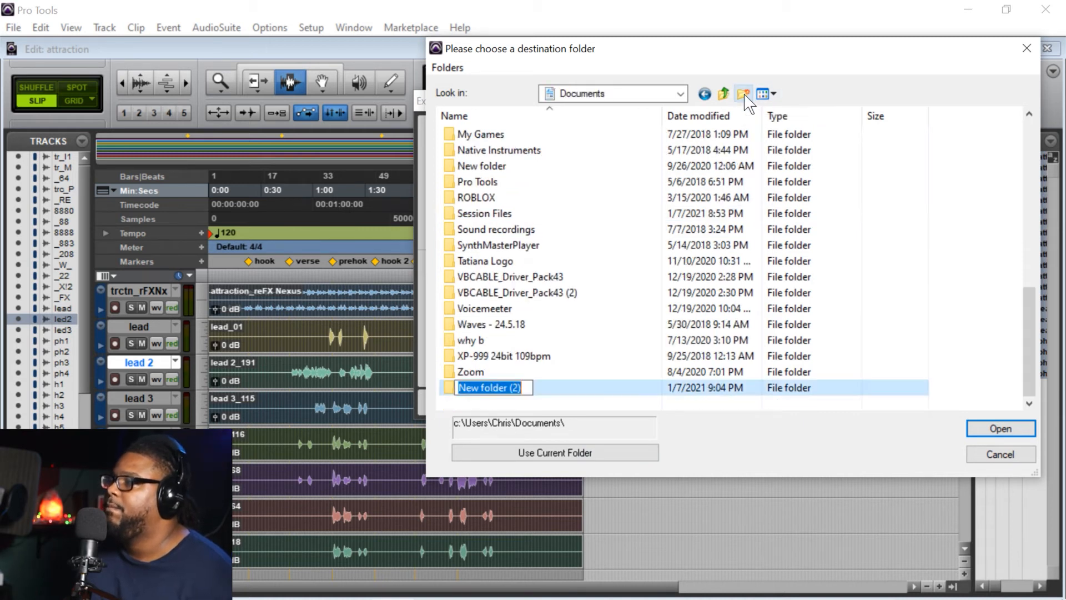
{"action": "type", "text": "A"}
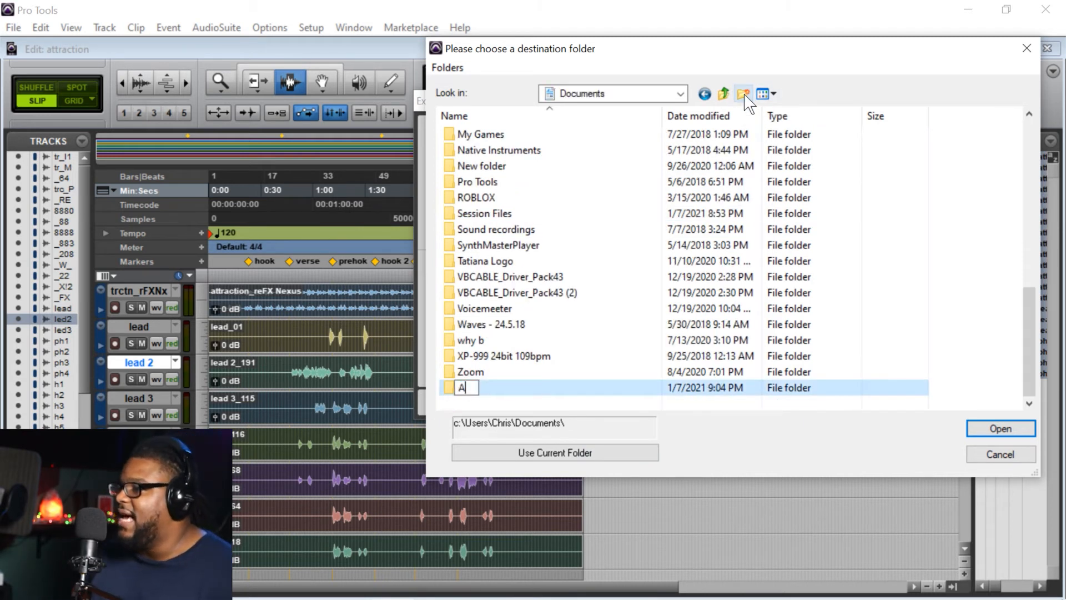
{"action": "type", "text": "tgtraction session files folder"}
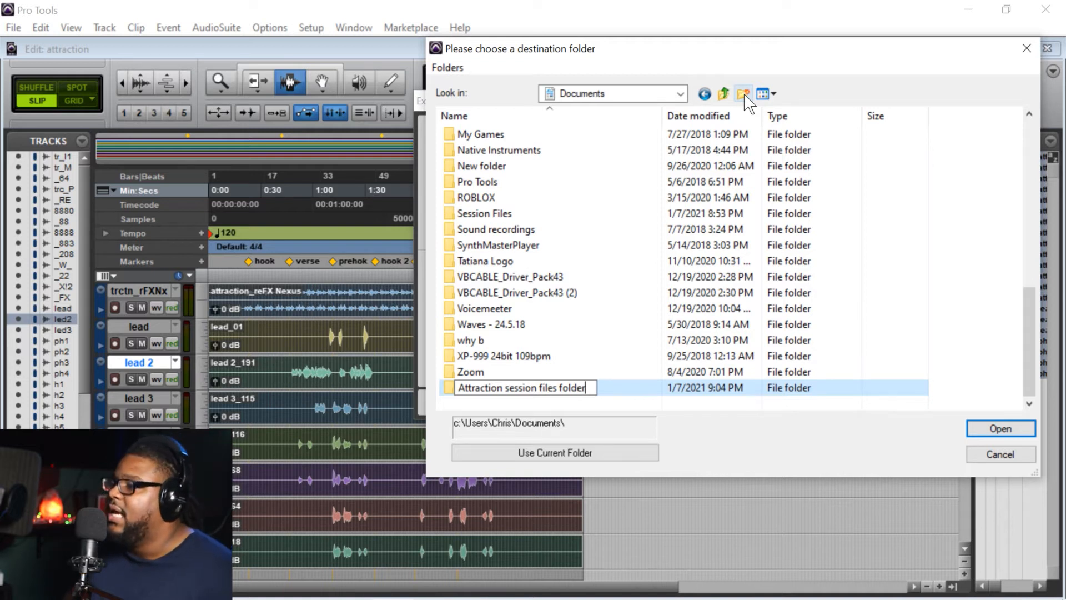
{"action": "key", "text": "Return"}
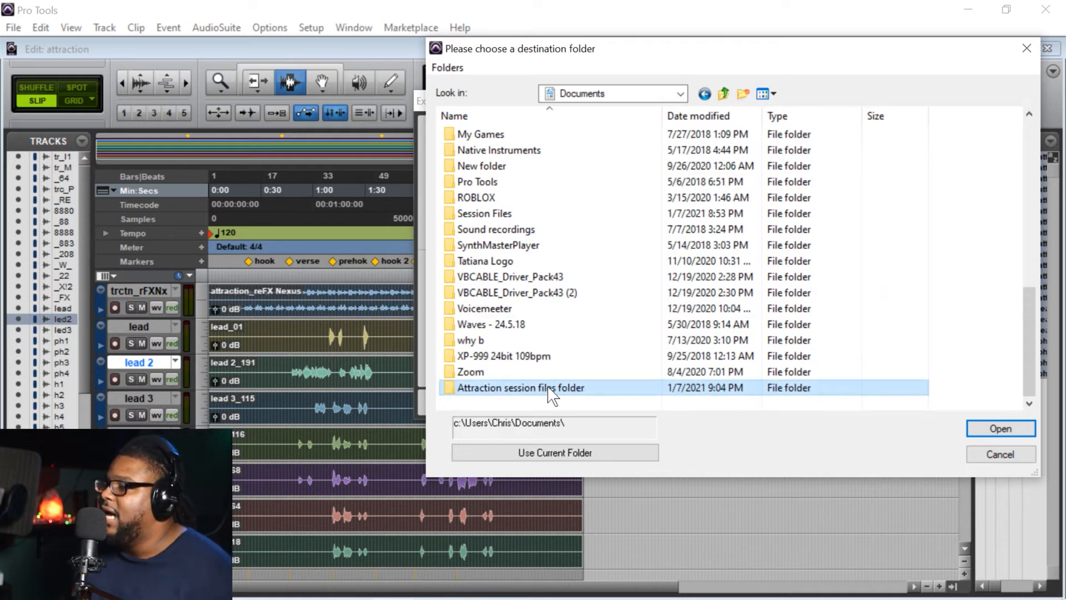
{"action": "left_click", "coordinate": [998, 431]}
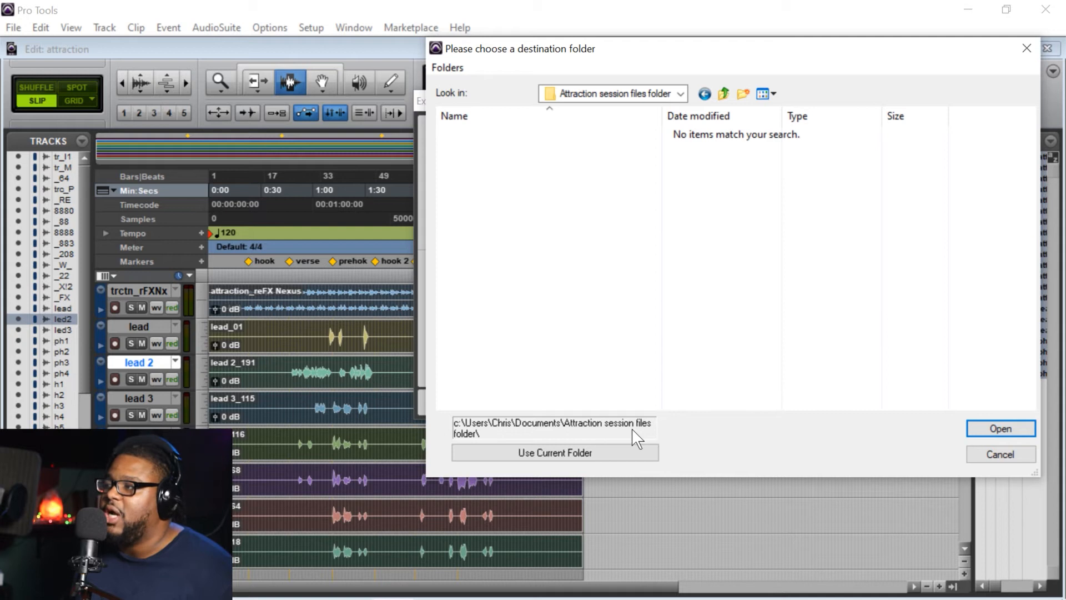
{"action": "left_click", "coordinate": [536, 456]}
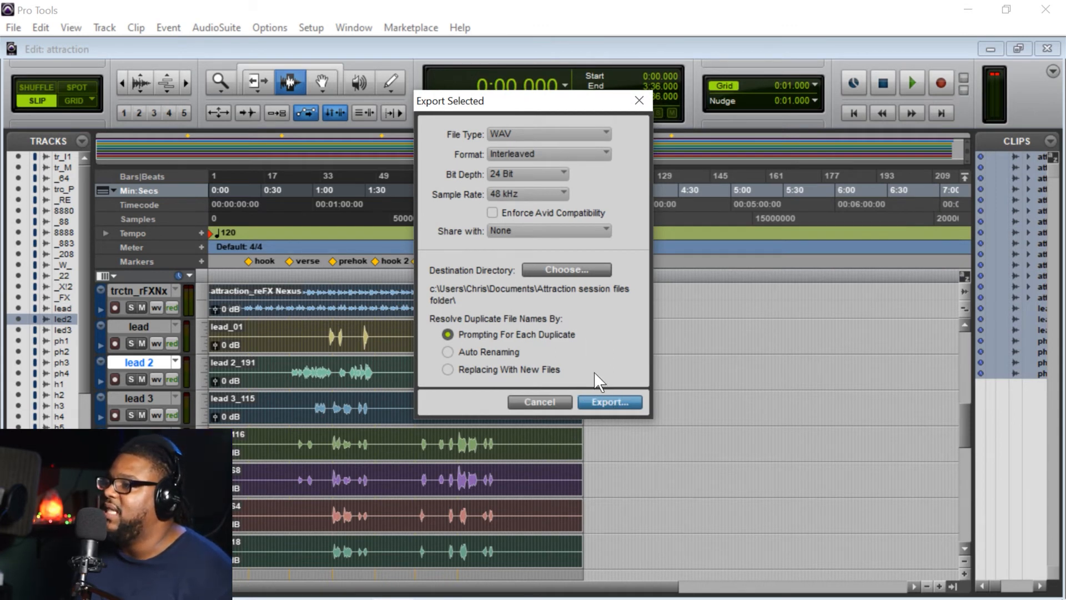
- Export the selected clips to the Attraction session files folder
{"action": "left_click", "coordinate": [618, 398]}
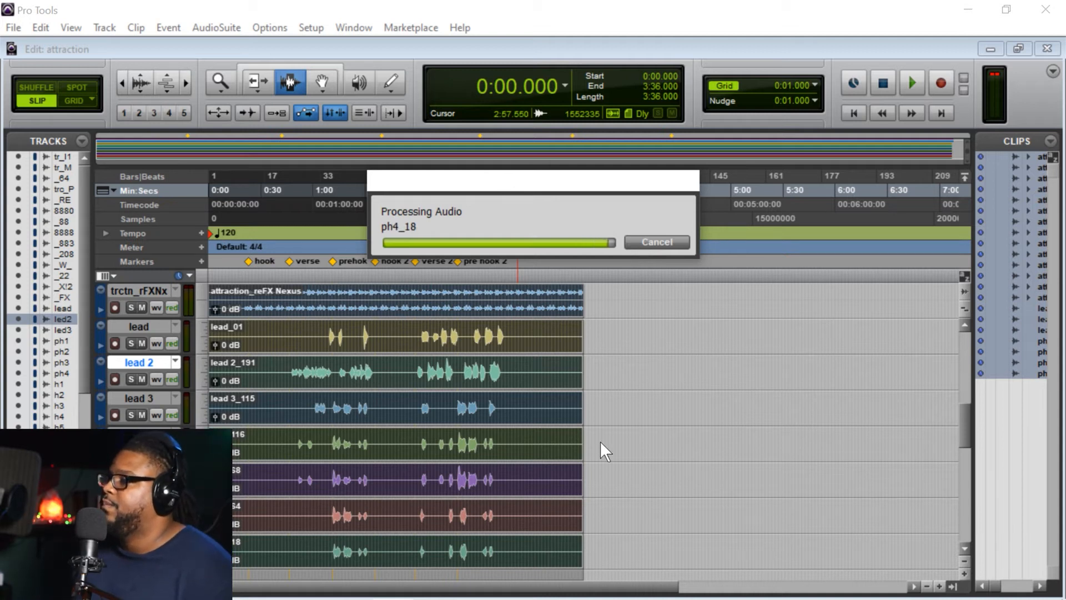
{"action": "mouse_move", "coordinate": [542, 598]}
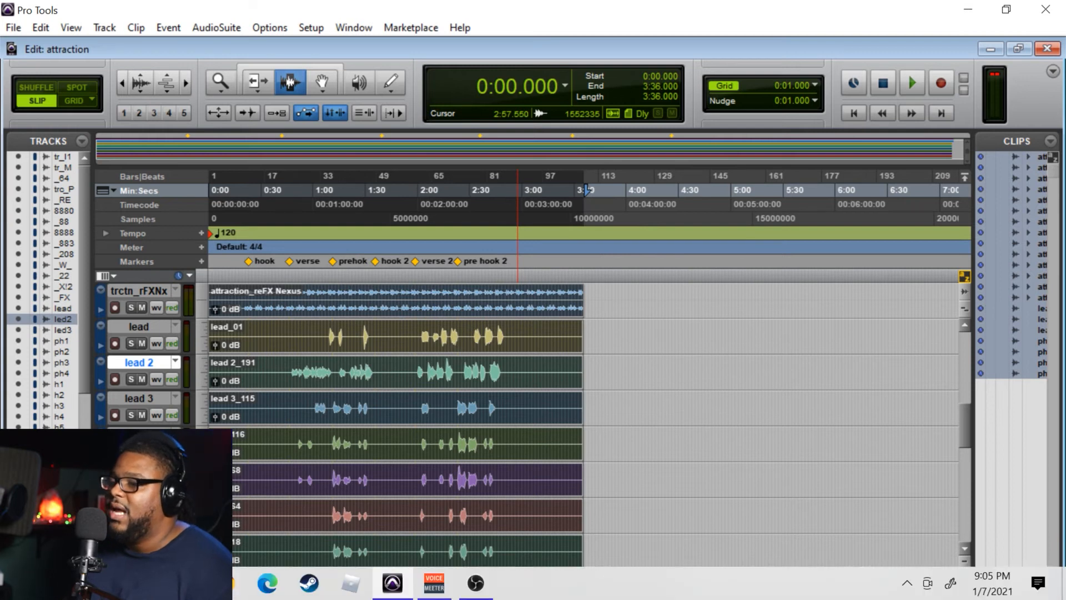
- Open File Explorer and browse the exported files inside Documents' Attraction session files folder
{"action": "left_click", "coordinate": [224, 583]}
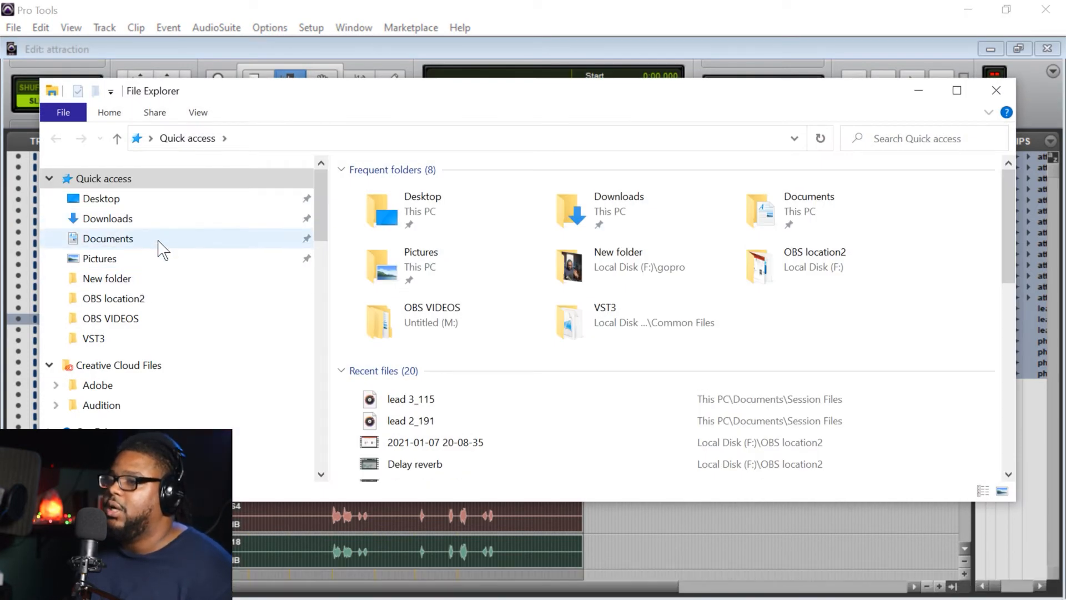
{"action": "left_click", "coordinate": [161, 240]}
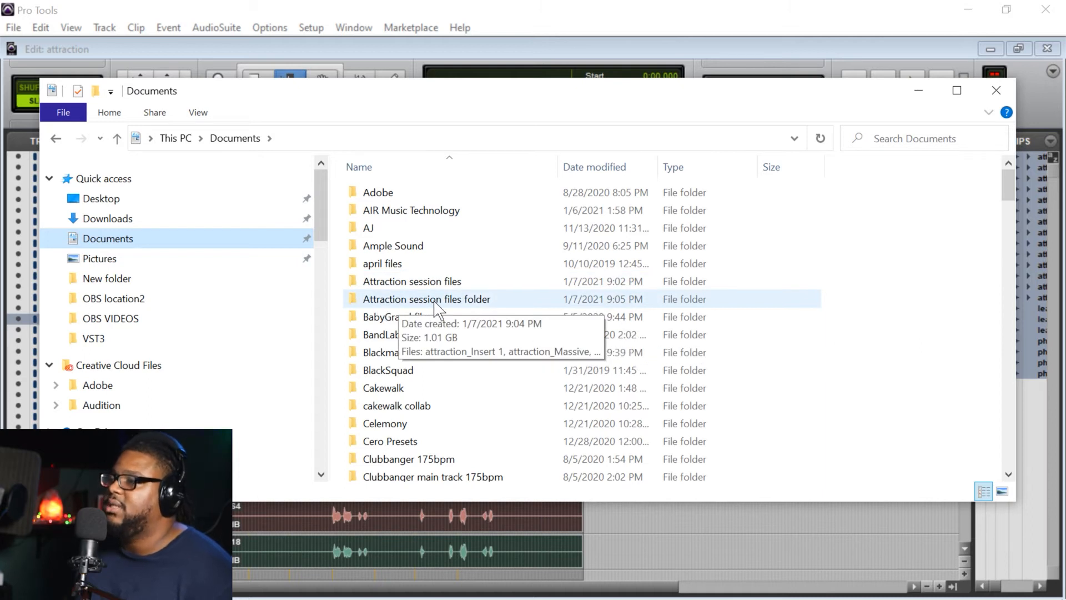
{"action": "double_click", "coordinate": [433, 300]}
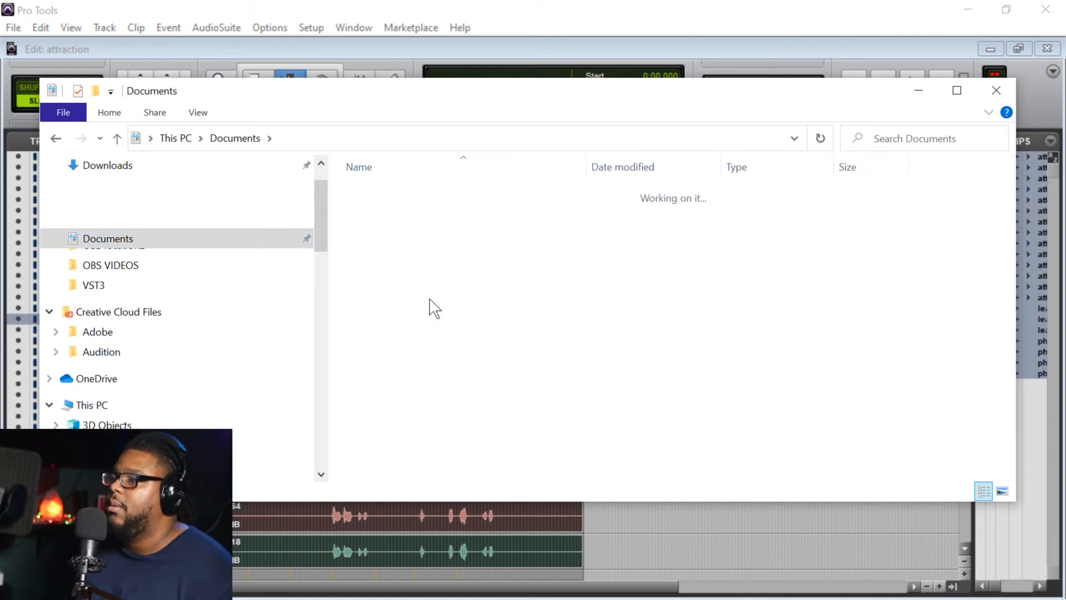
{"action": "scroll", "coordinate": [459, 210], "scroll_direction": "down", "scroll_amount": 1}
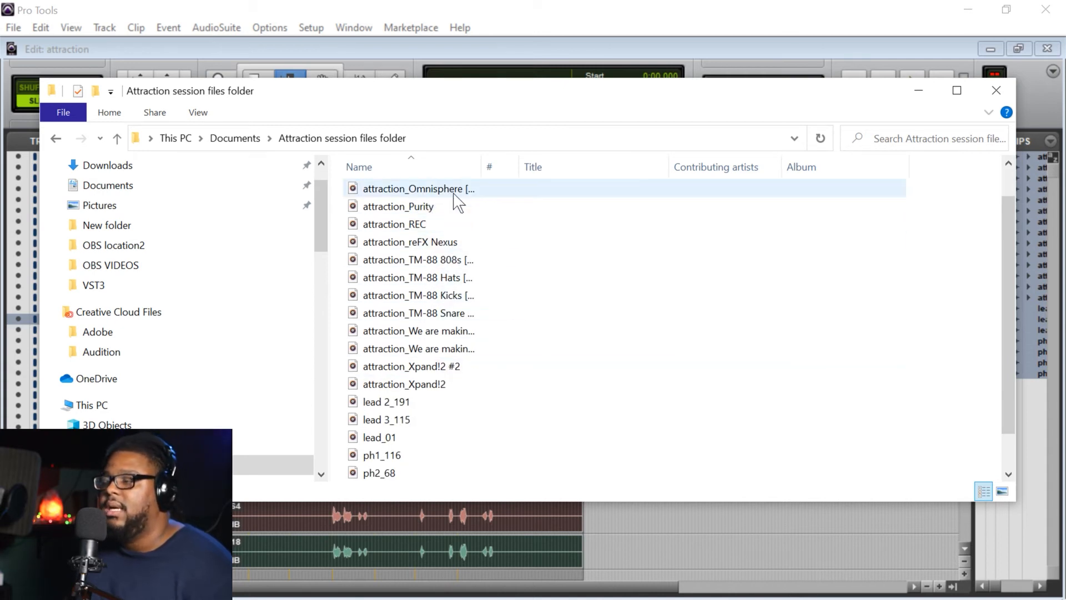
{"action": "scroll", "coordinate": [453, 311], "scroll_direction": "down", "scroll_amount": 1}
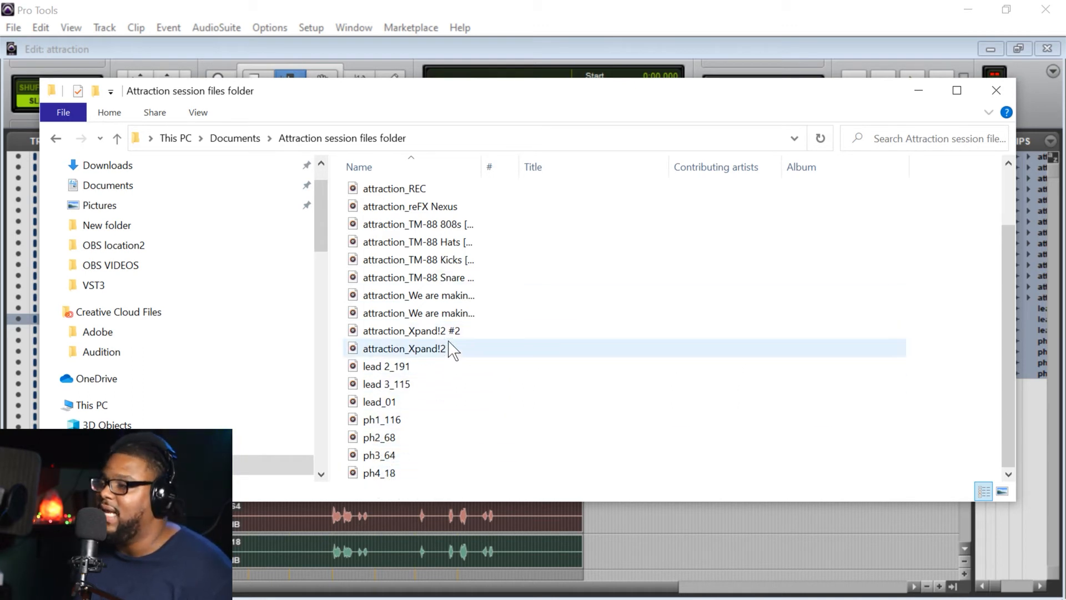
- Play the exported lead 2_191 file to check it, then close the player and File Explorer
{"action": "left_click", "coordinate": [395, 369]}
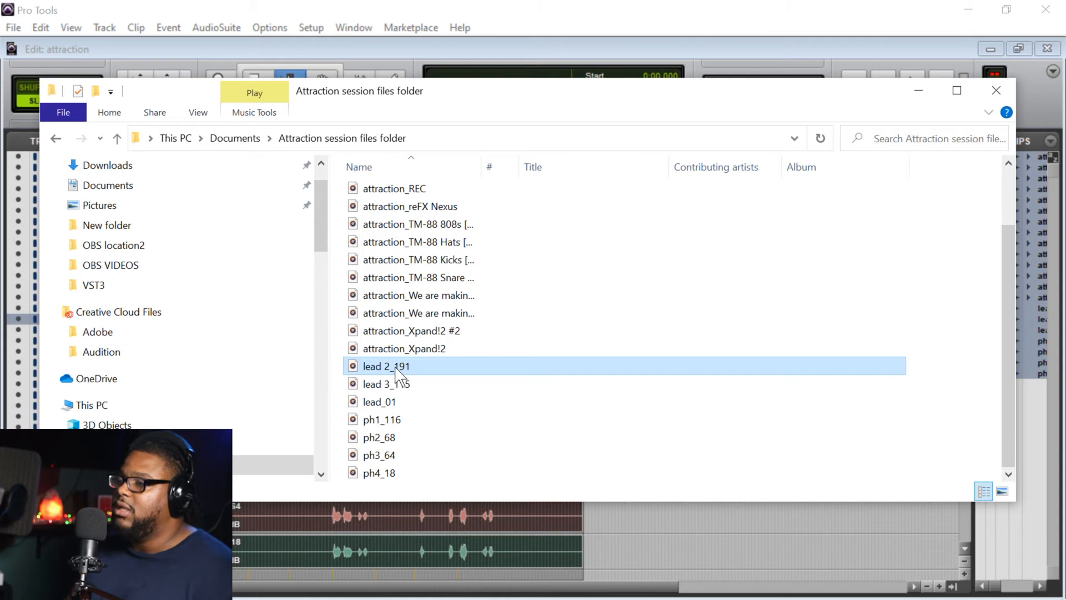
{"action": "double_click", "coordinate": [383, 366]}
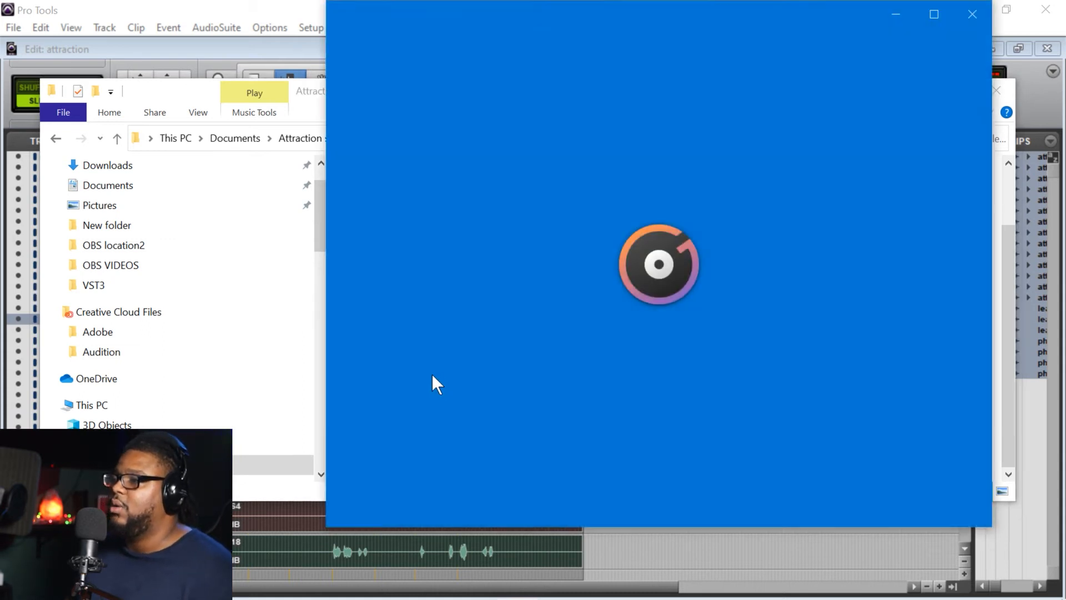
{"action": "left_click_drag", "start_coordinate": [593, 508], "coordinate": [623, 511]}
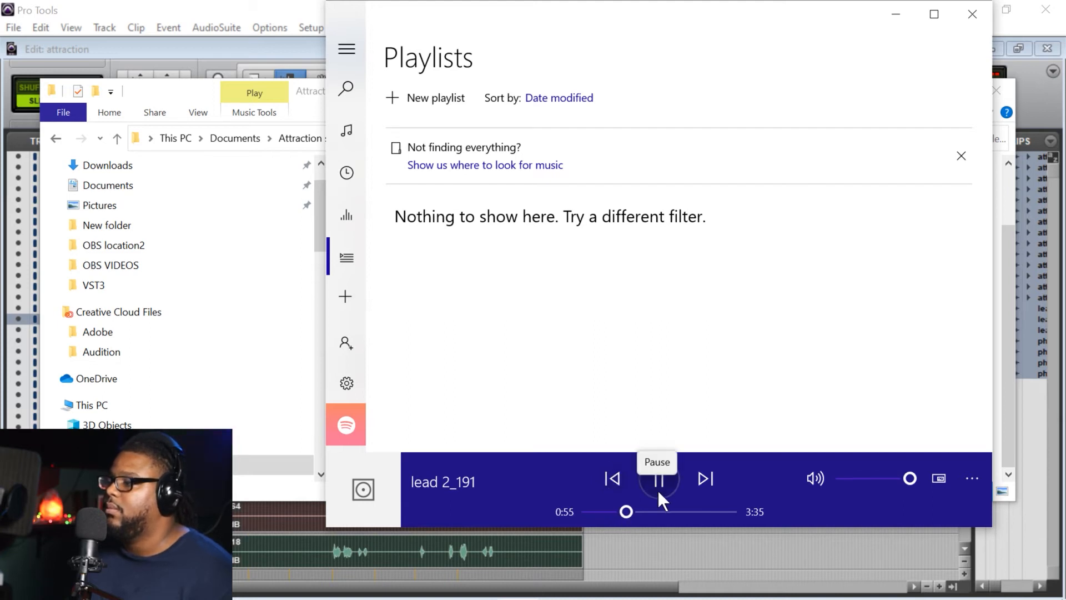
{"action": "left_click", "coordinate": [972, 15]}
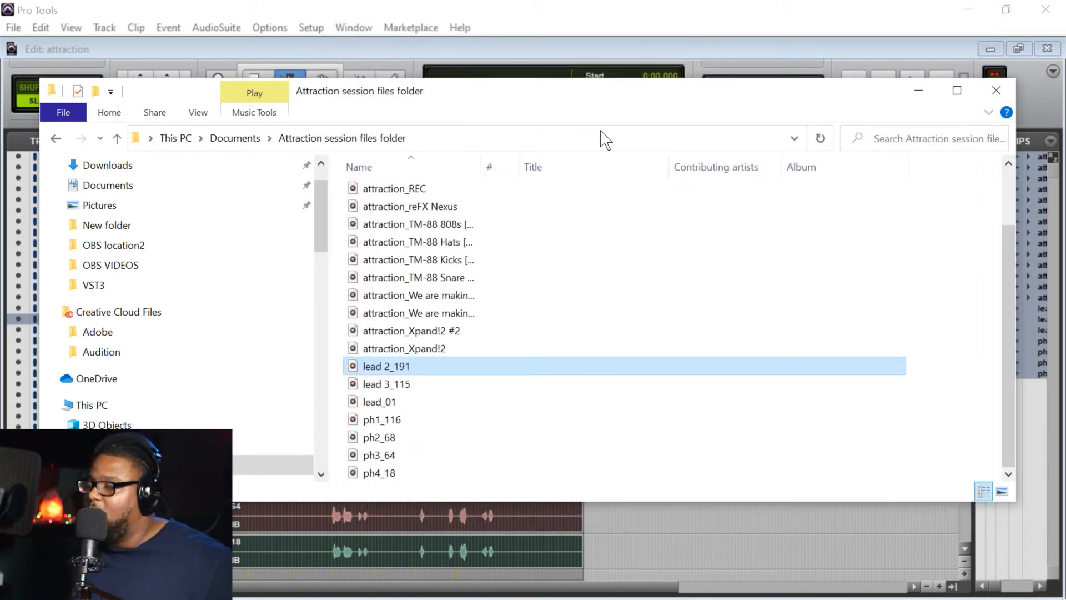
{"action": "left_click", "coordinate": [997, 91]}
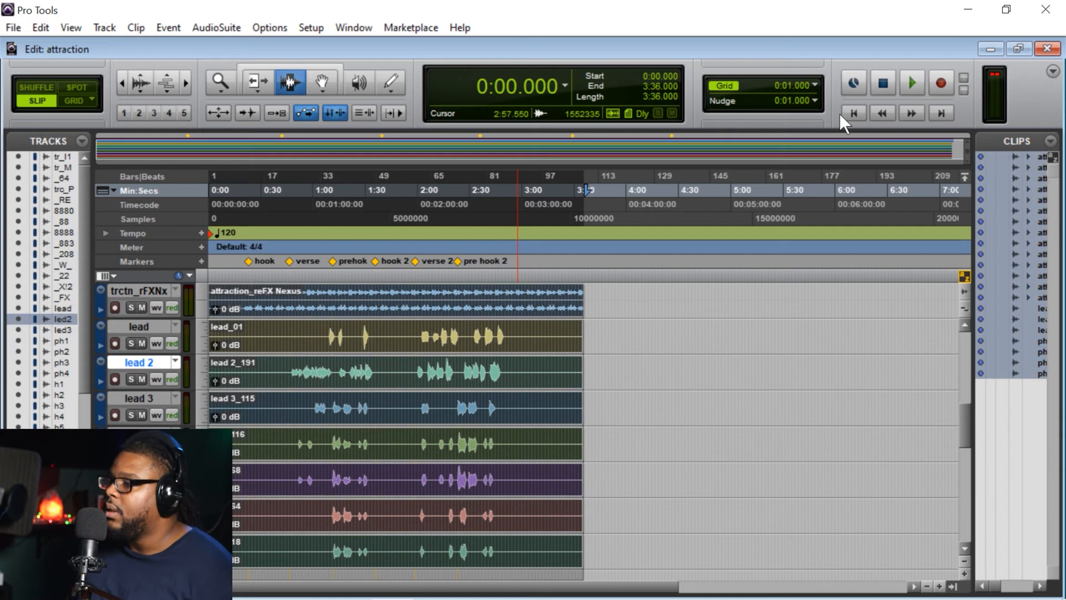
- Open Save Copy In, keeping Latest format, BWF (.WAV), 48 kHz, 24 Bit, and enable copying Audio Files
{"action": "left_click", "coordinate": [13, 28]}
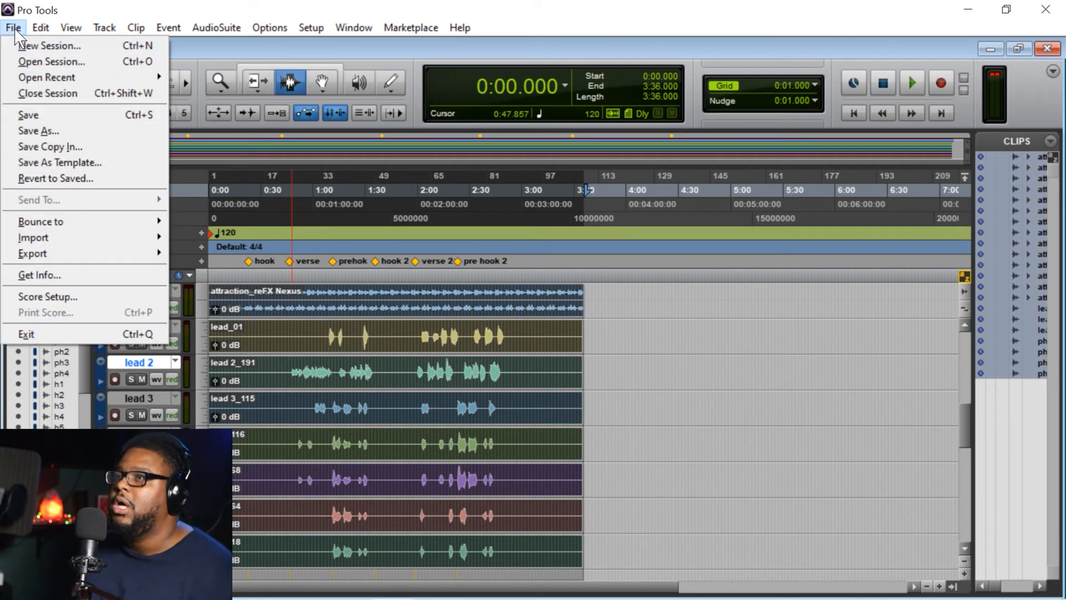
{"action": "left_click", "coordinate": [112, 147]}
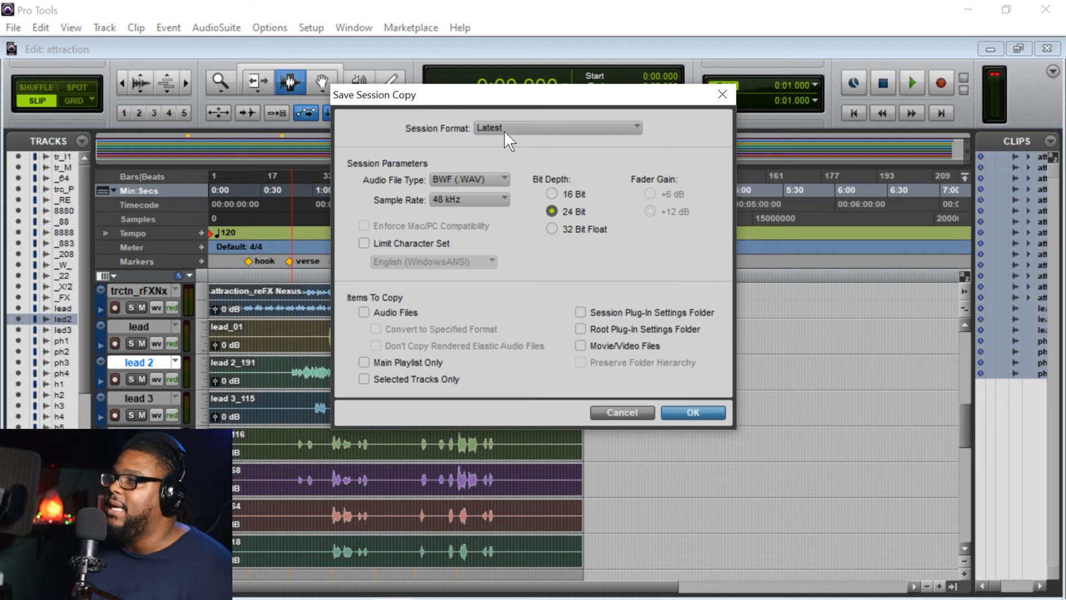
{"action": "left_click", "coordinate": [535, 130]}
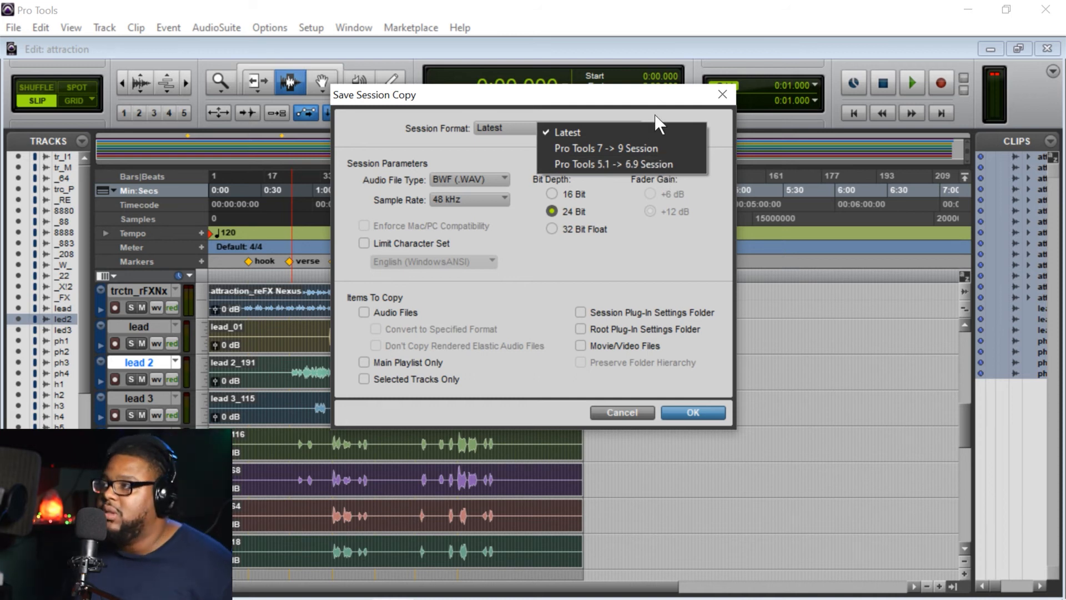
{"action": "left_click", "coordinate": [643, 132]}
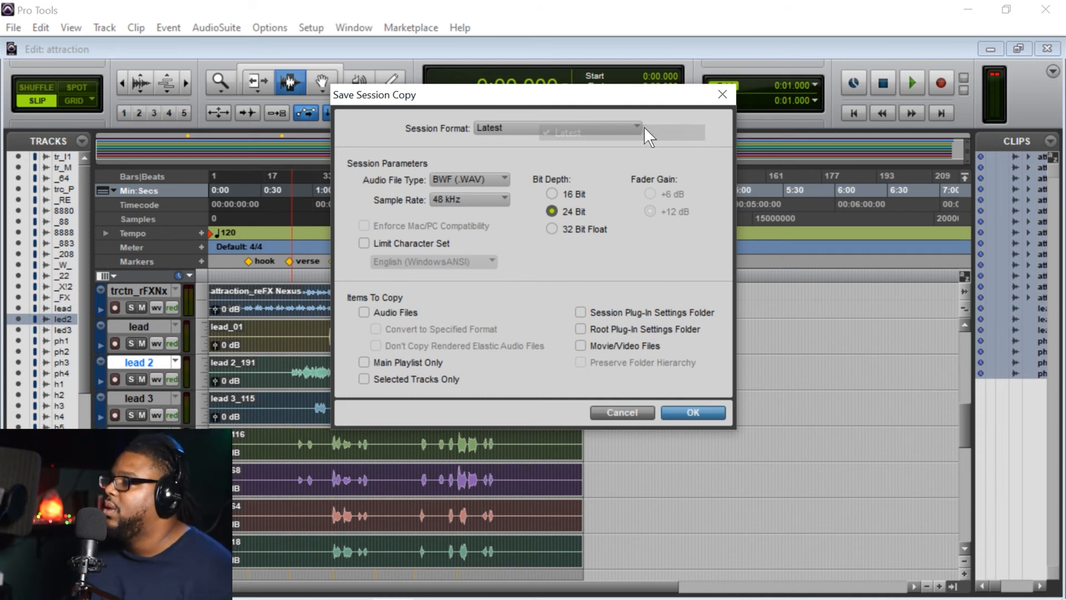
{"action": "left_click", "coordinate": [491, 180]}
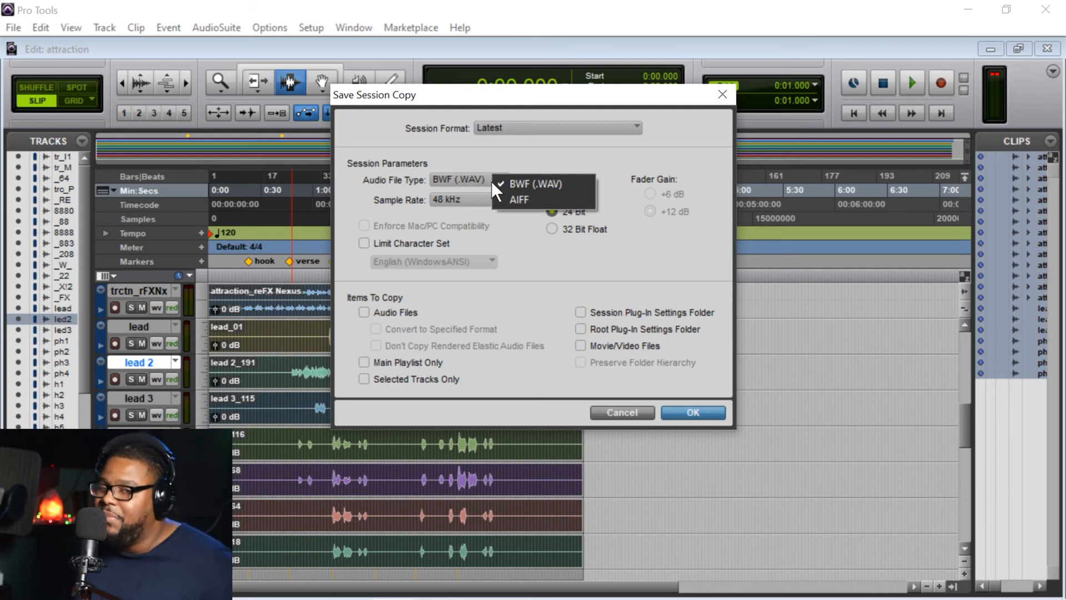
{"action": "left_click", "coordinate": [504, 157]}
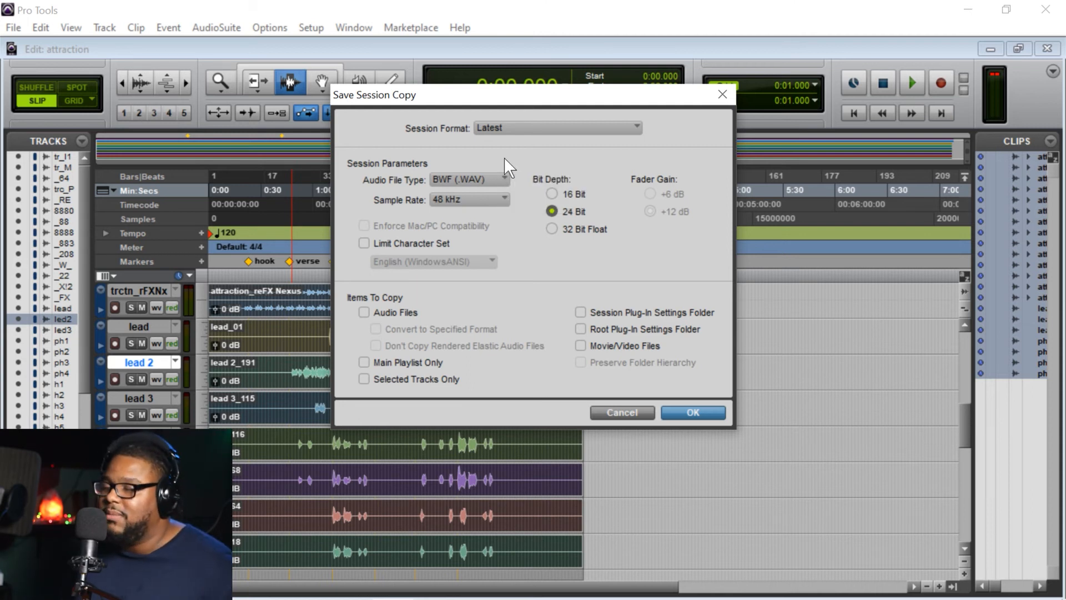
{"action": "left_click", "coordinate": [491, 197]}
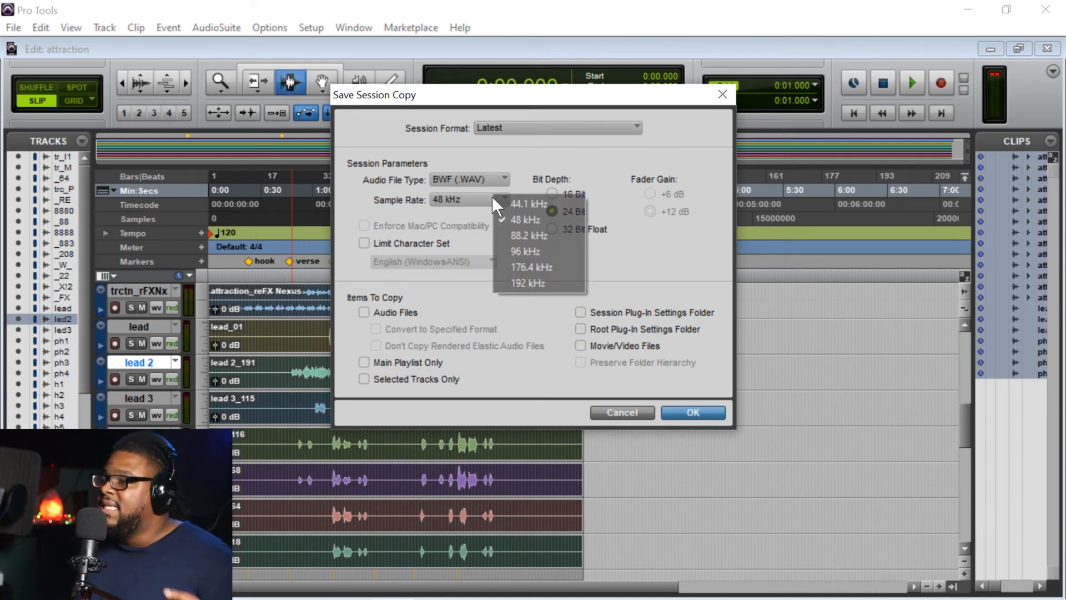
{"action": "left_click", "coordinate": [535, 221]}
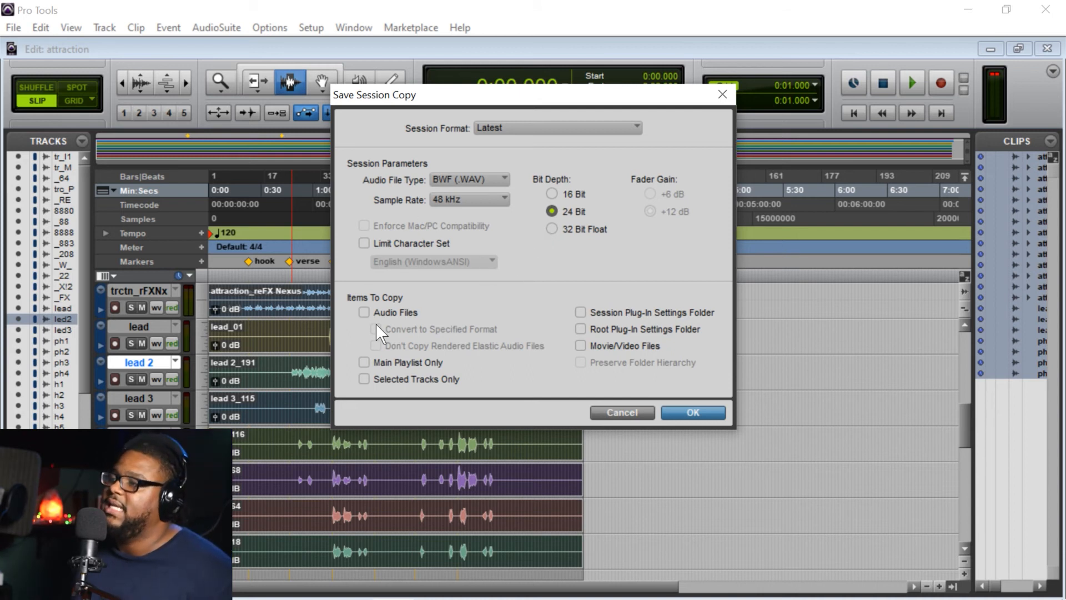
{"action": "left_click", "coordinate": [364, 311]}
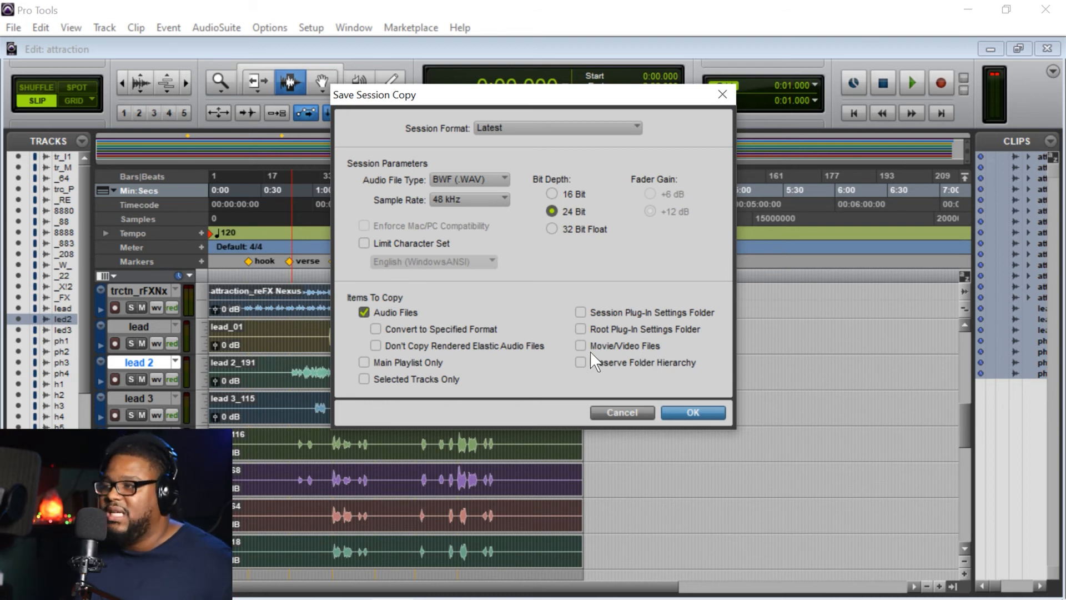
- Save the session copy in Documents as Copy of attraction main session
{"action": "left_click", "coordinate": [694, 412]}
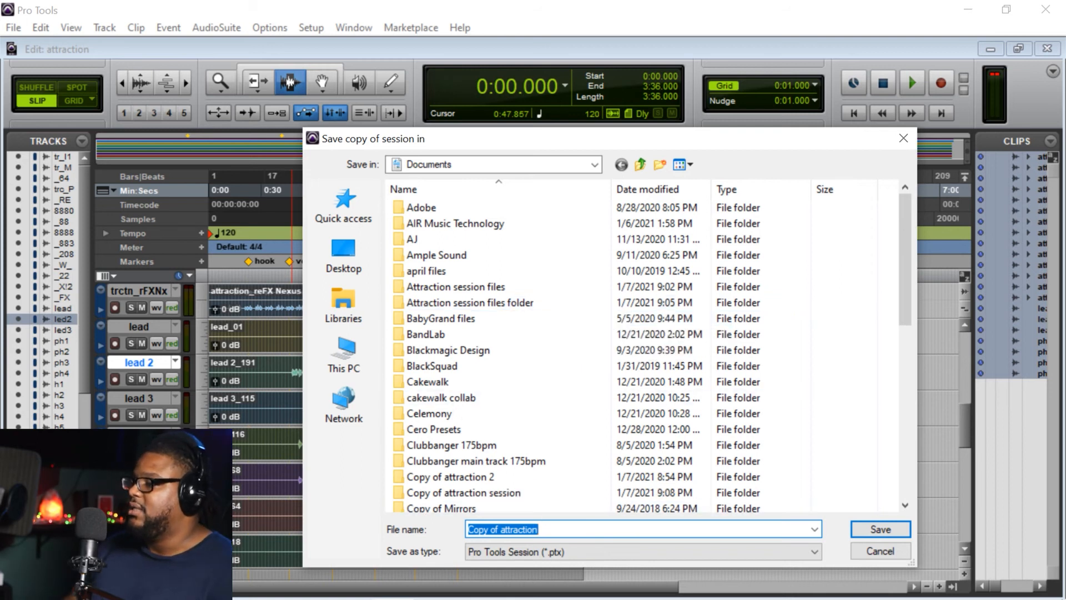
{"action": "left_click", "coordinate": [552, 529]}
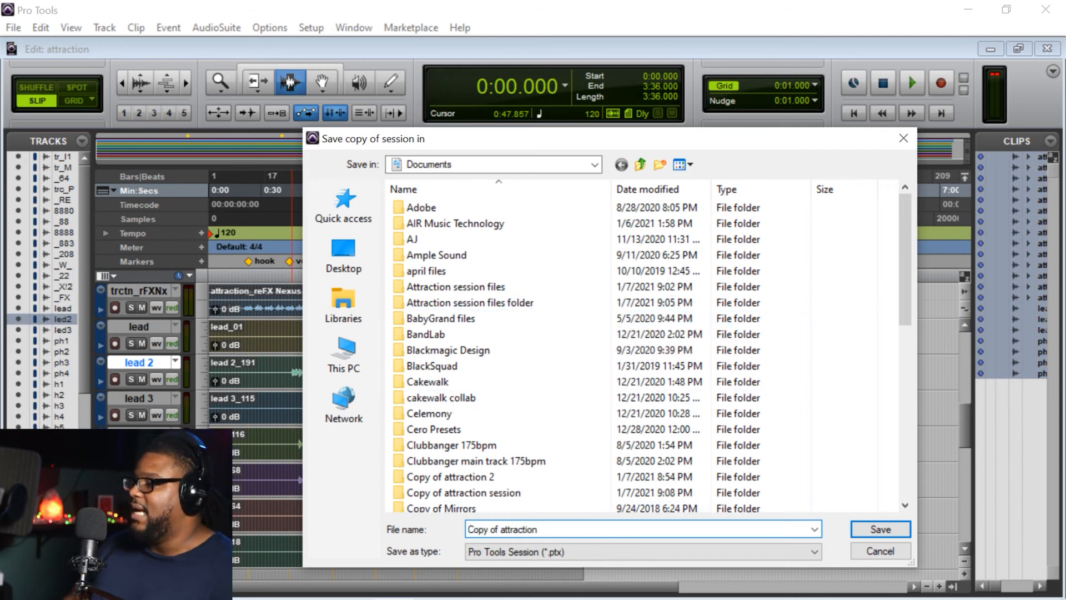
{"action": "type", "text": "main session"}
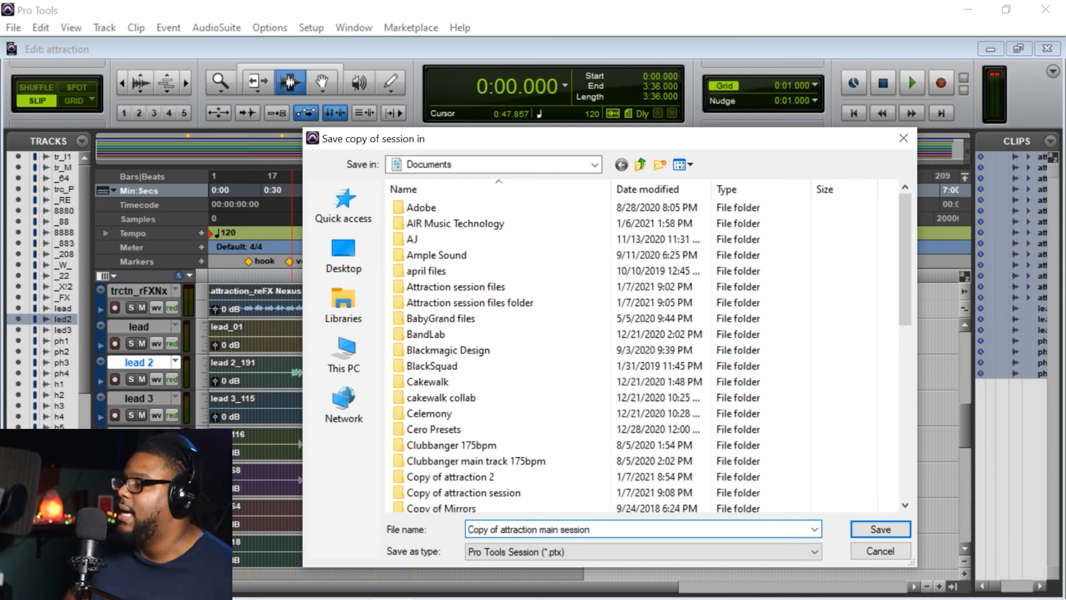
{"action": "key", "text": "Return"}
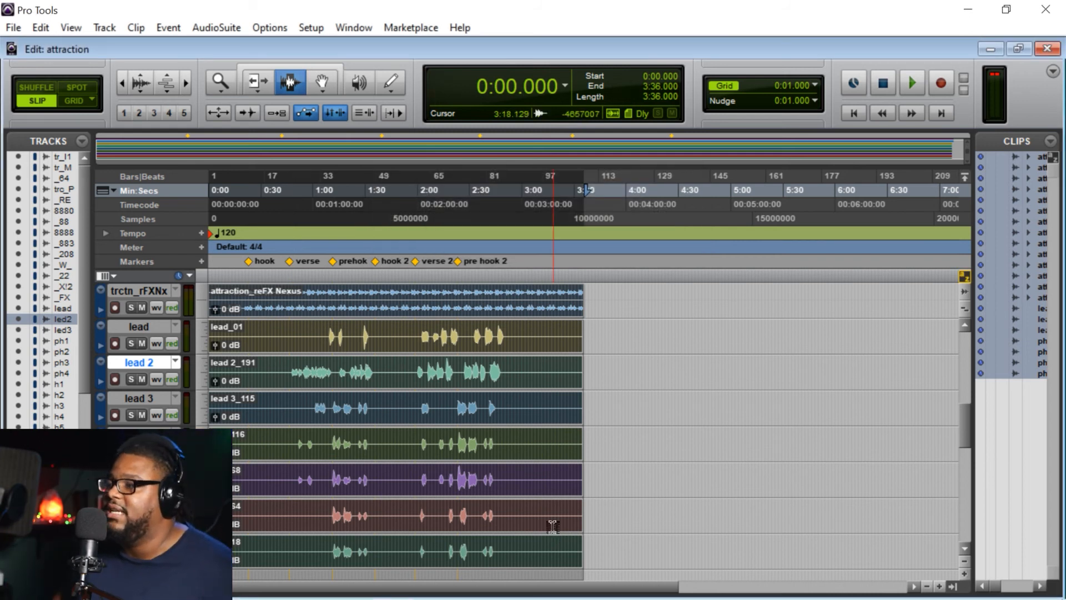
- Open File Explorer and inspect the Audio Files folder inside the Copy of attraction main session folder
{"action": "key", "text": "super+e"}
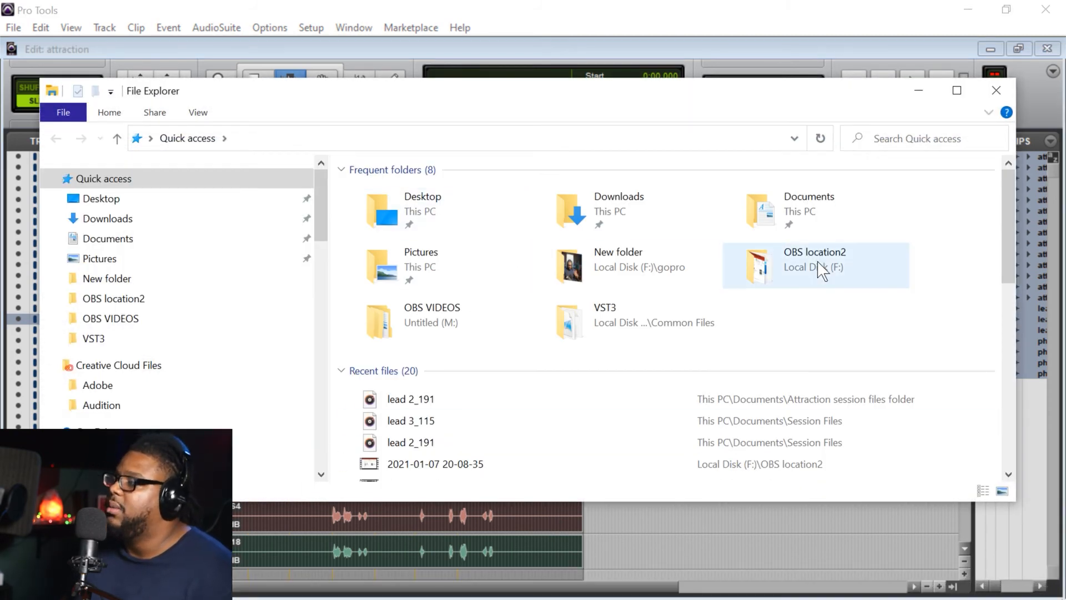
{"action": "left_click", "coordinate": [213, 239]}
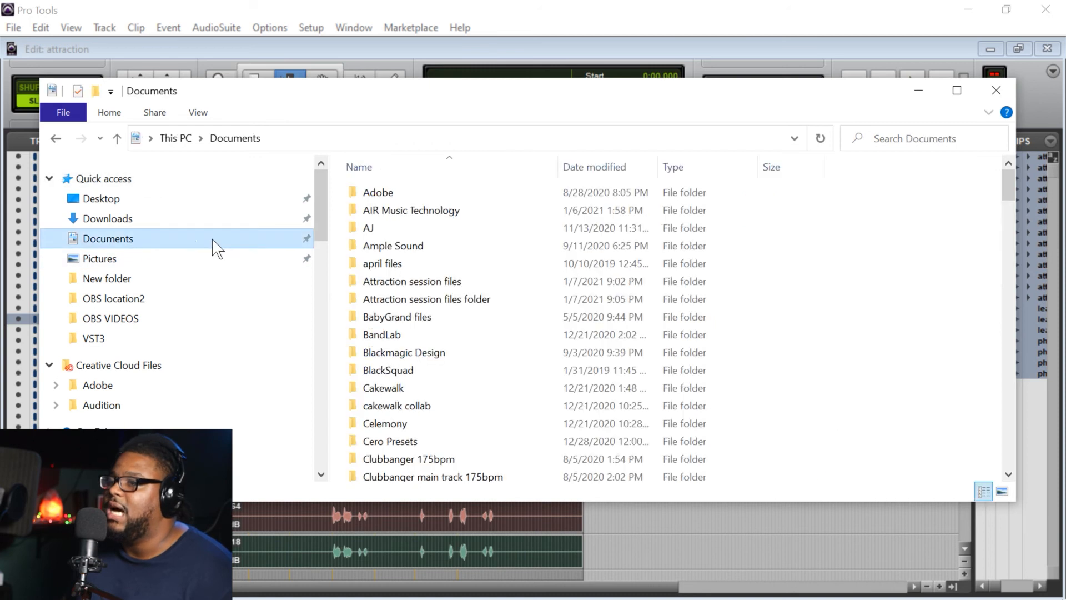
{"action": "scroll", "coordinate": [556, 312], "scroll_direction": "down", "scroll_amount": 2}
{"action": "scroll", "coordinate": [441, 322], "scroll_direction": "up", "scroll_amount": 2}
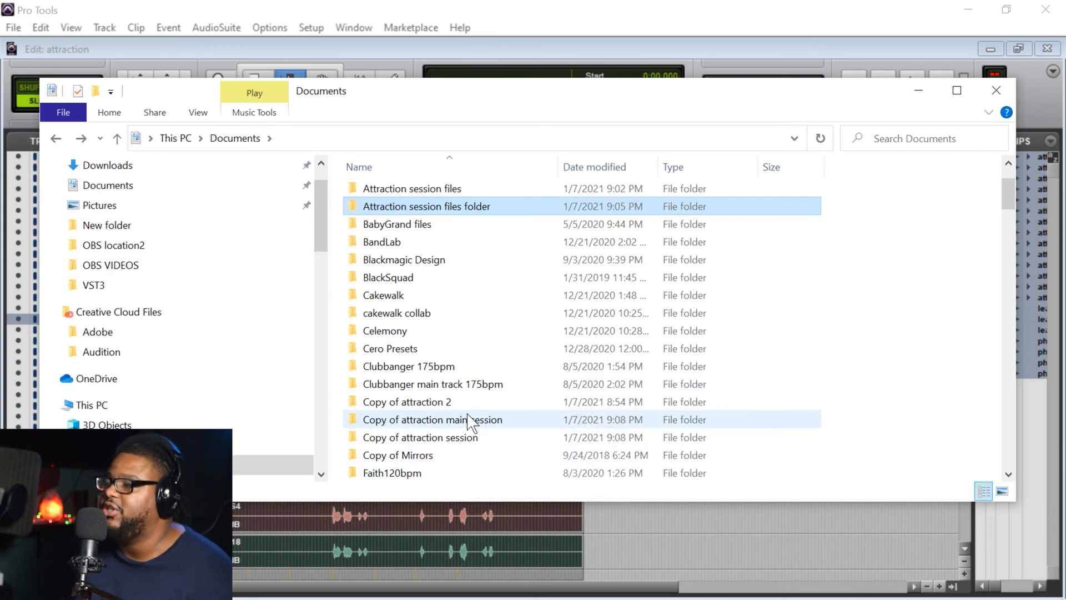
{"action": "double_click", "coordinate": [468, 422]}
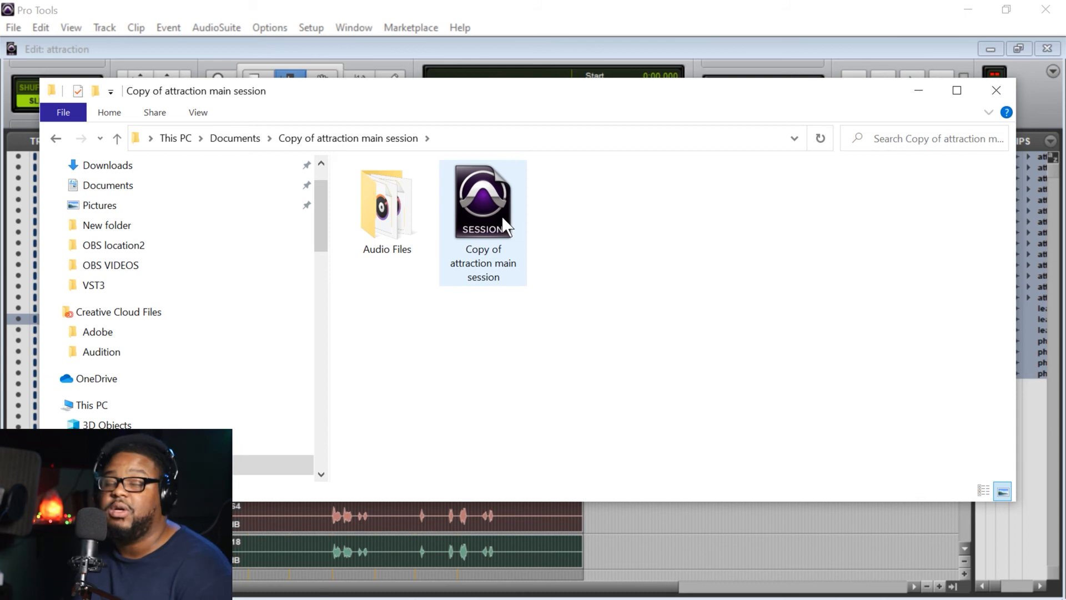
{"action": "double_click", "coordinate": [410, 215]}
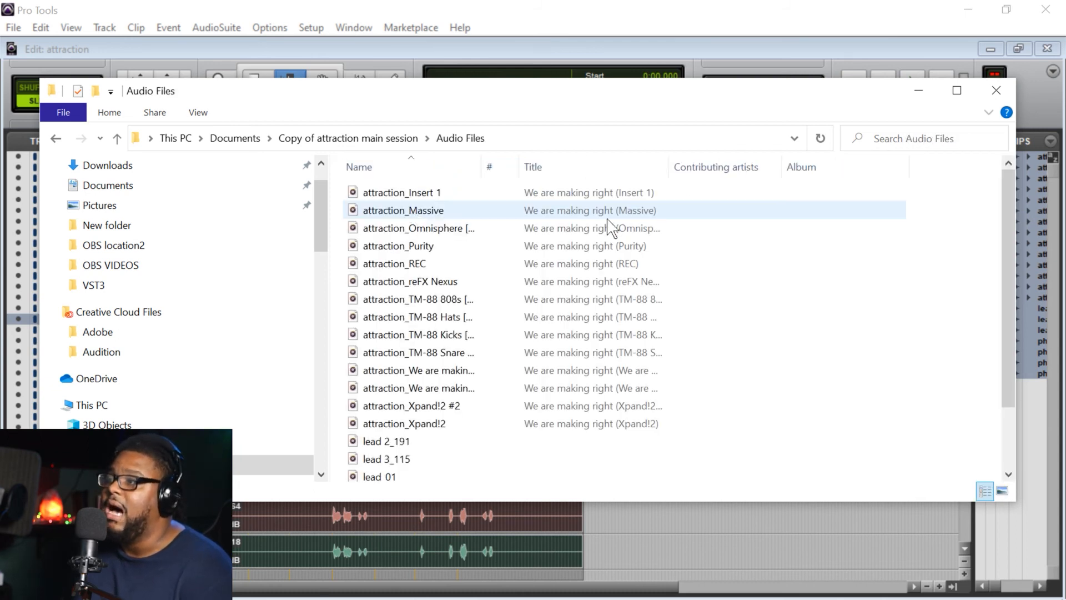
{"action": "scroll", "coordinate": [599, 222], "scroll_direction": "down", "scroll_amount": 1}
{"action": "scroll", "coordinate": [622, 225], "scroll_direction": "up", "scroll_amount": 1}
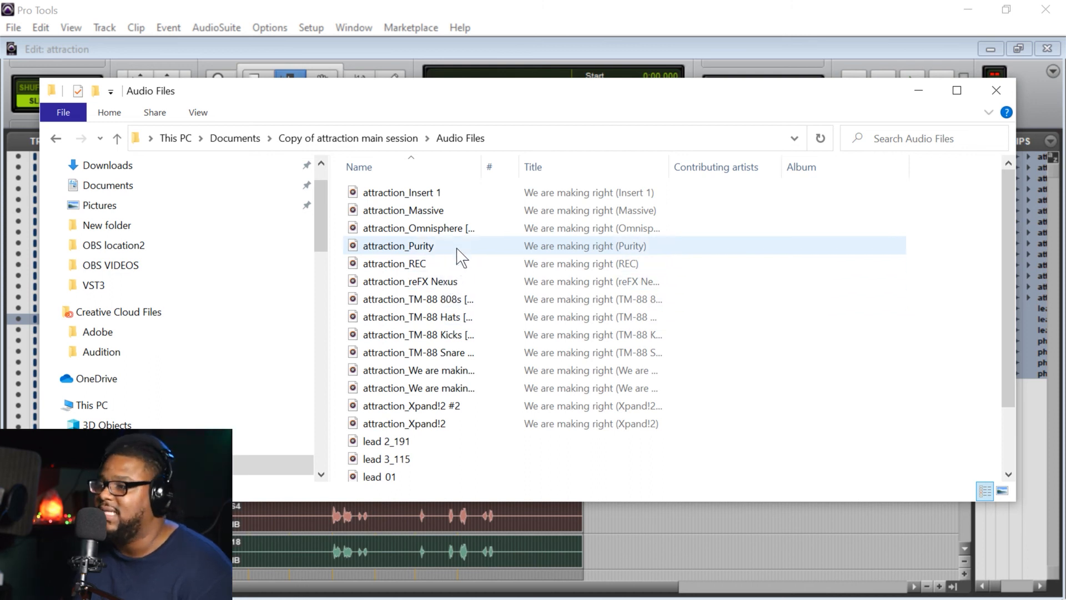
{"action": "scroll", "coordinate": [490, 356], "scroll_direction": "down", "scroll_amount": 2}
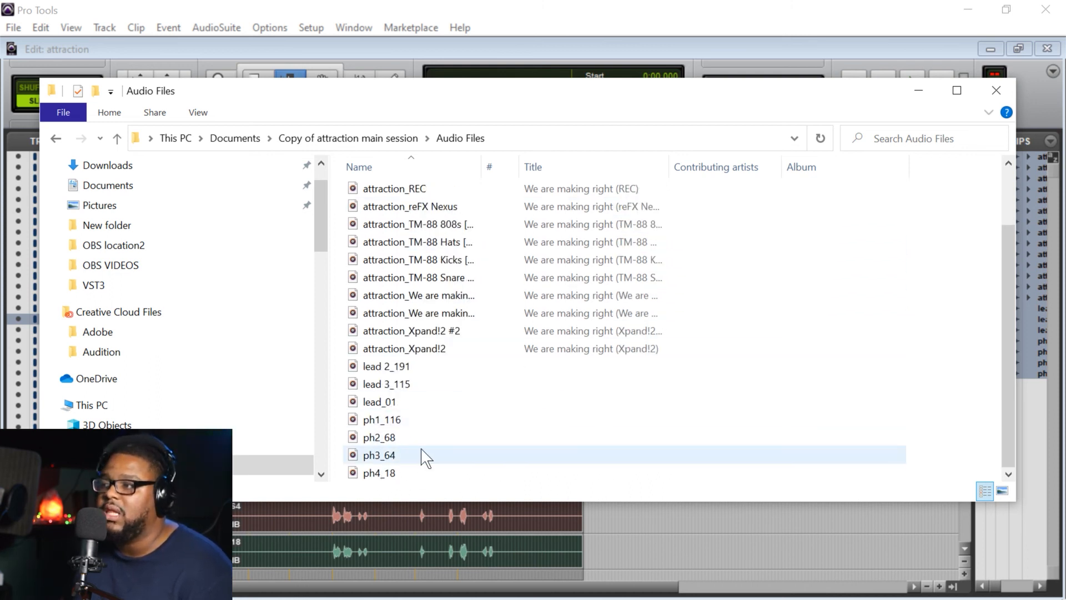